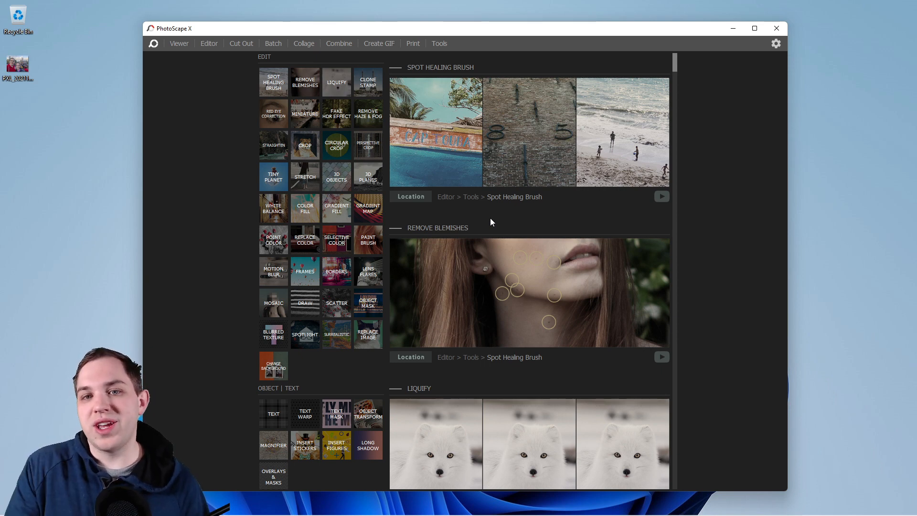
Step: Browse the editing tool examples on the start page from Spot Healing Brush to Clone Stamp
mouse_move(508, 314)
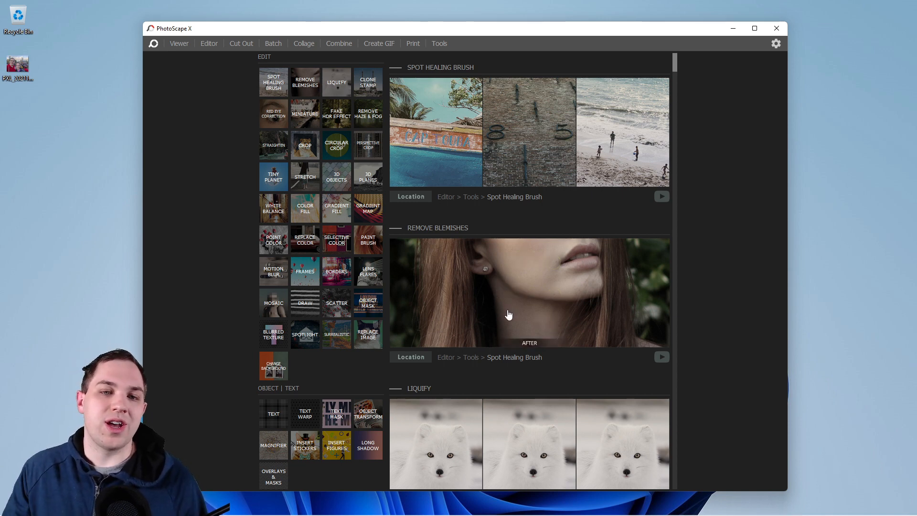
scroll(508, 313, down, 3)
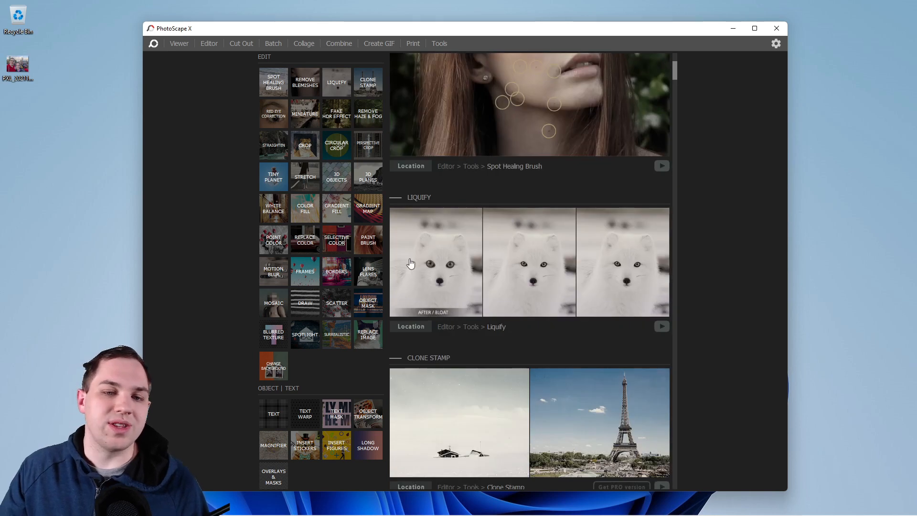
scroll(410, 264, down, 2)
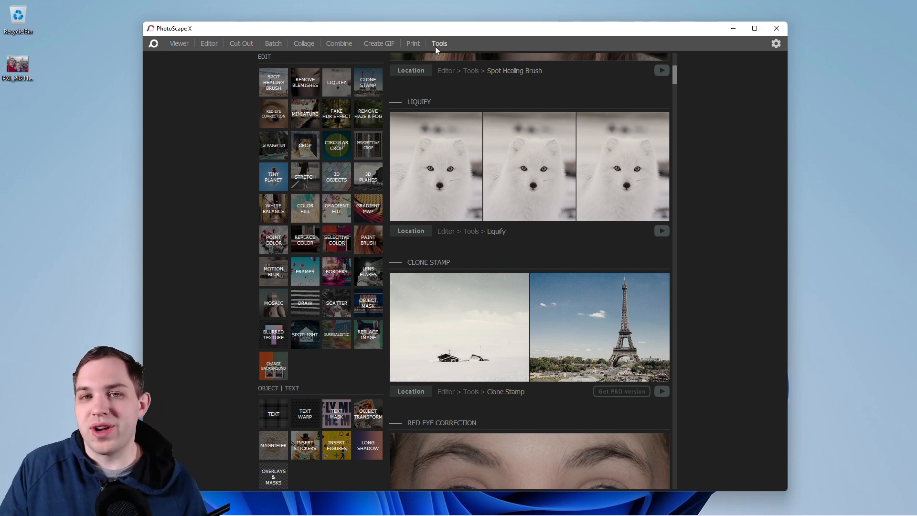
Step: Look through the Viewer's folder tree and bring up the available actions for the NiceHash folder
click(184, 43)
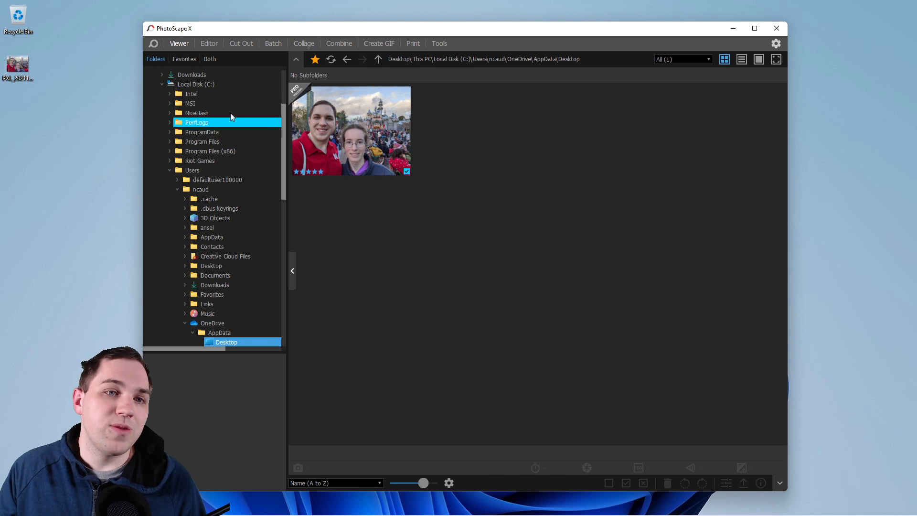
scroll(205, 189, down, 1)
scroll(205, 205, down, 4)
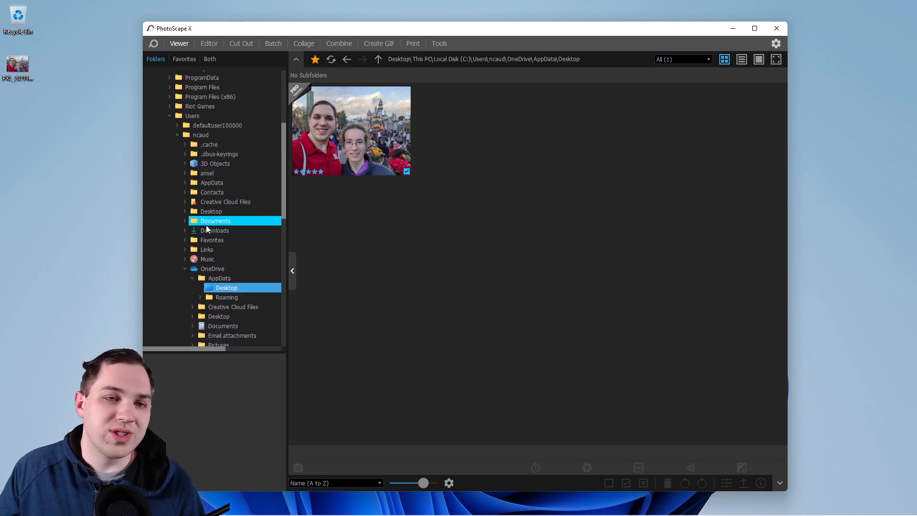
scroll(226, 167, up, 2)
scroll(225, 188, up, 6)
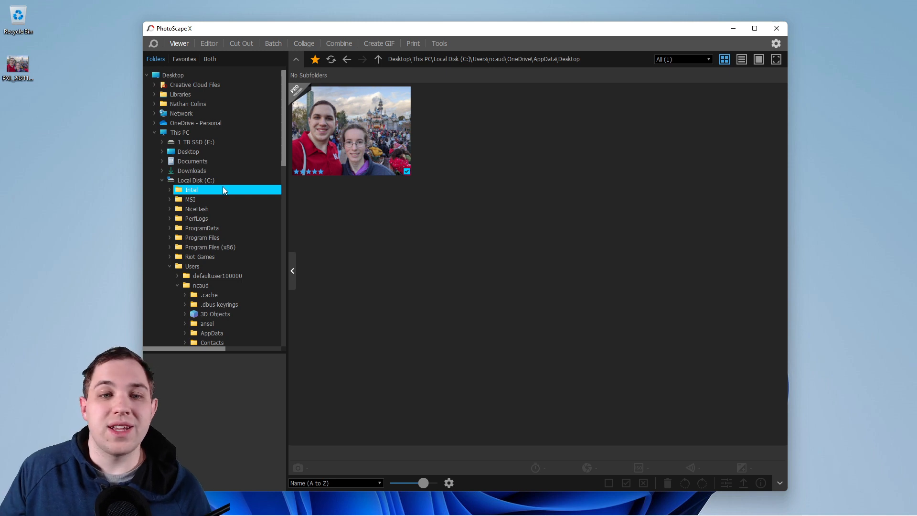
right_click(190, 210)
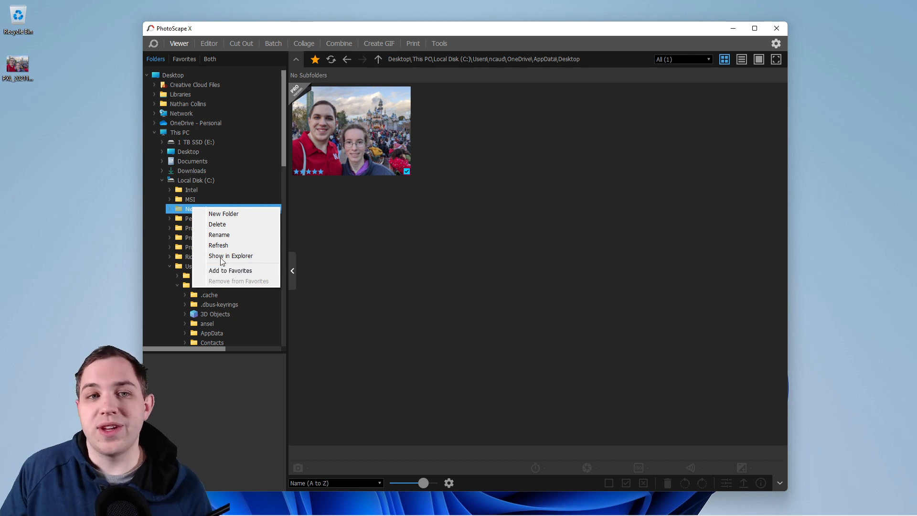
Step: Show the favorite folders, maximize the window and display the contents of PSX Temps
click(181, 60)
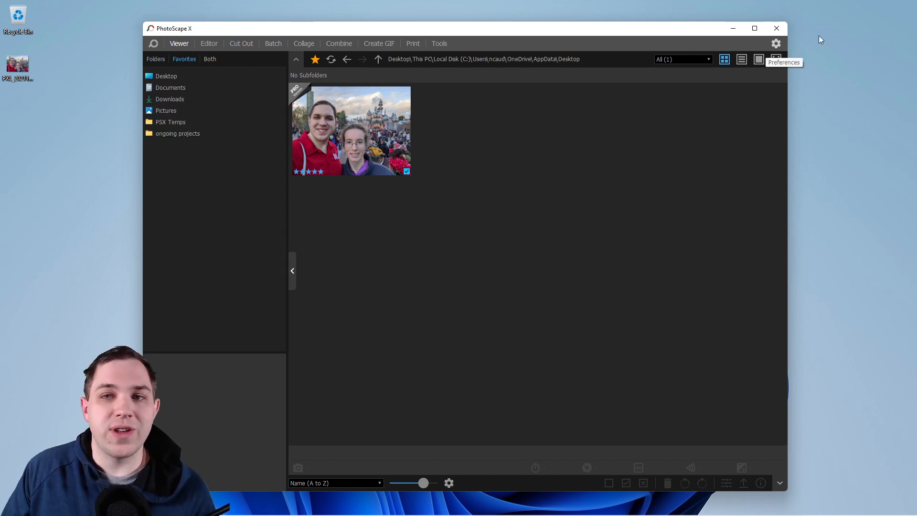
click(755, 28)
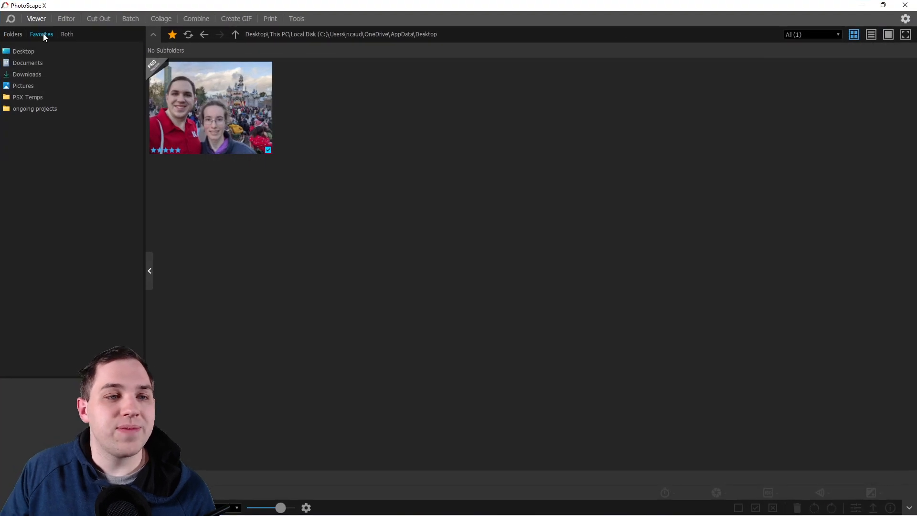
click(30, 48)
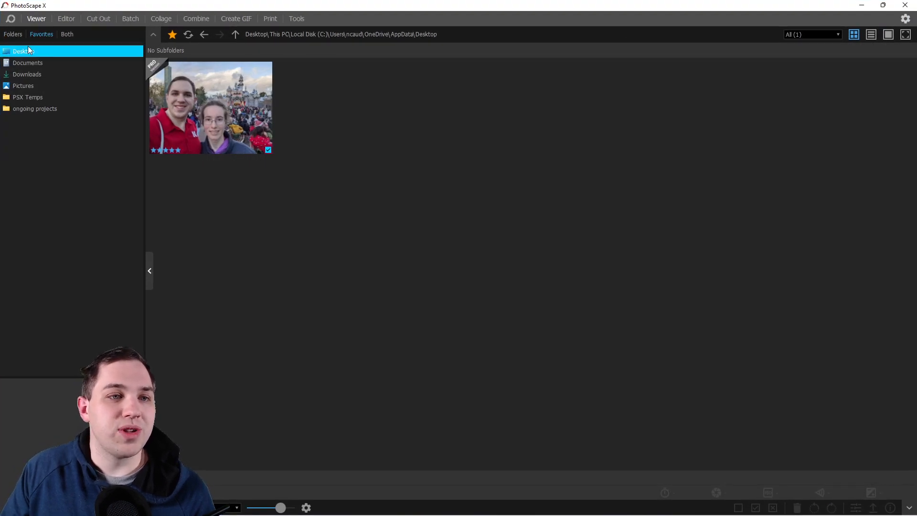
click(35, 98)
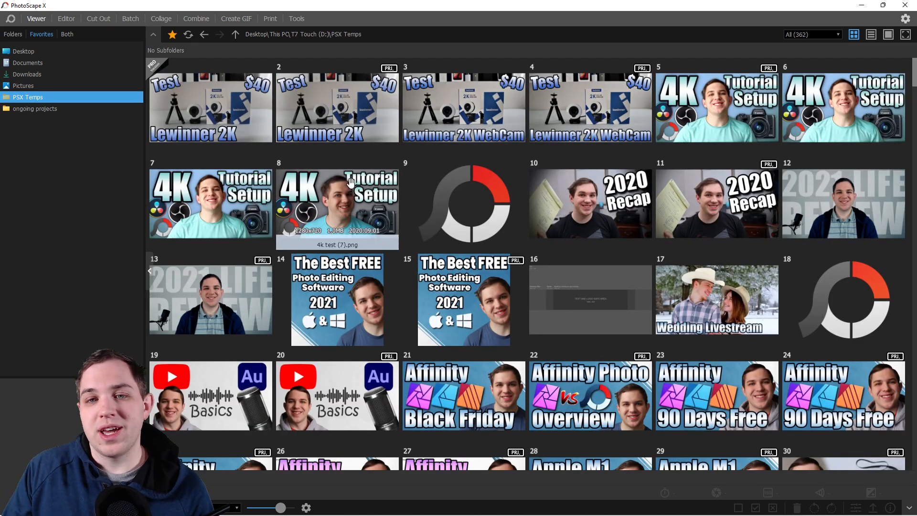
Step: Filter the PSX Temps folder to show only Project files
scroll(535, 196, down, 5)
scroll(536, 200, down, 10)
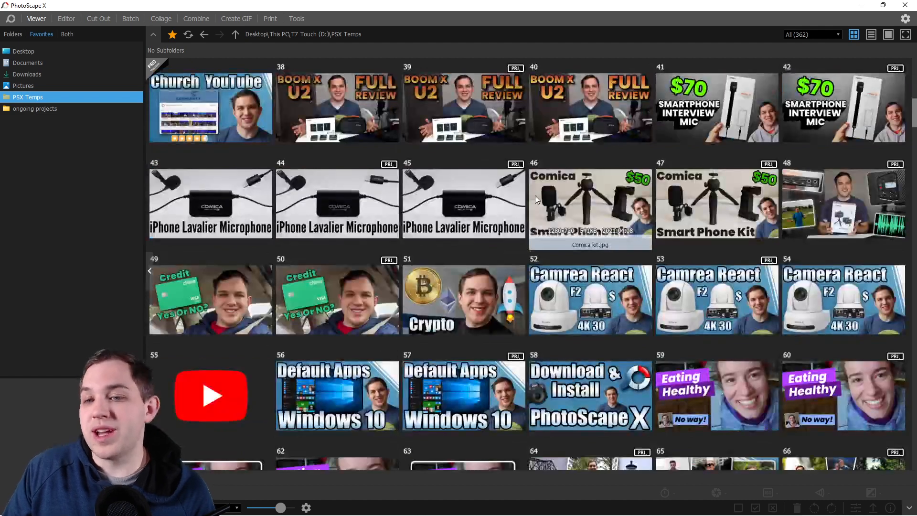
scroll(535, 198, down, 14)
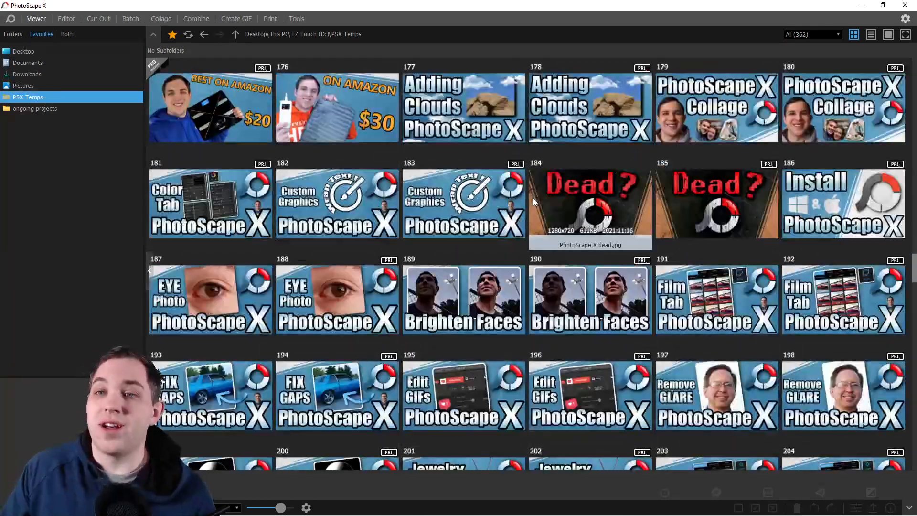
scroll(535, 202, down, 6)
click(820, 36)
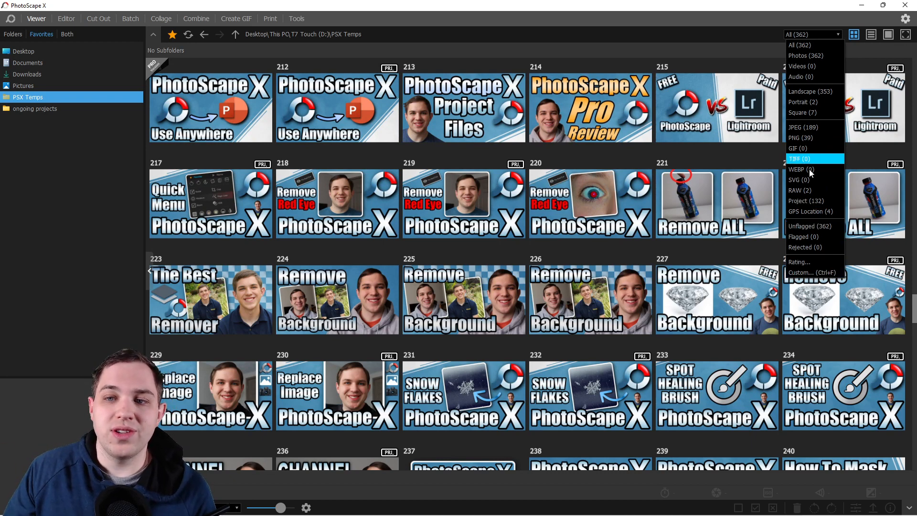
click(806, 200)
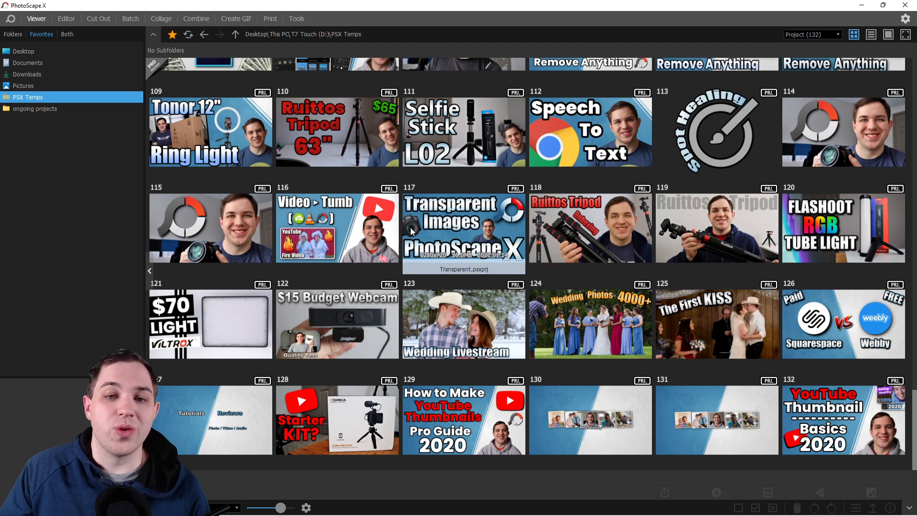
Step: Preview Transparent.psxprj from the filtered thumbnails and open it in the Editor
double_click(462, 219)
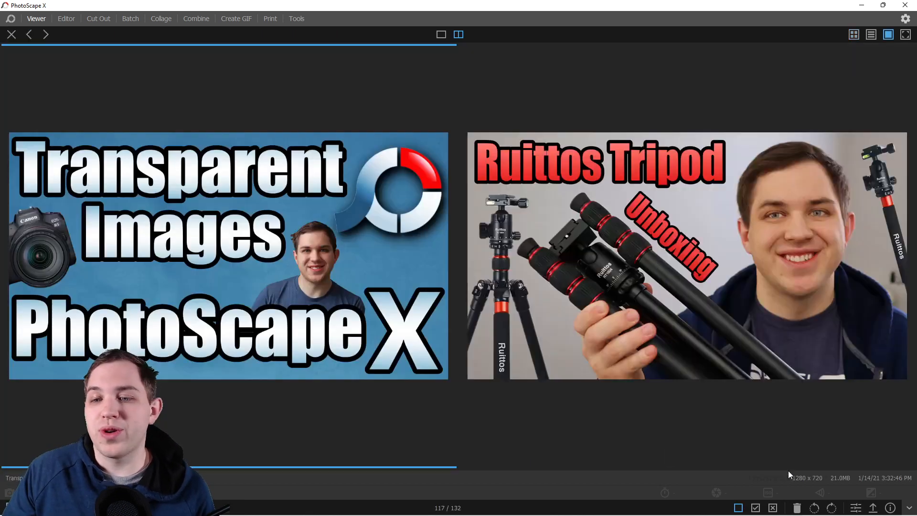
click(857, 508)
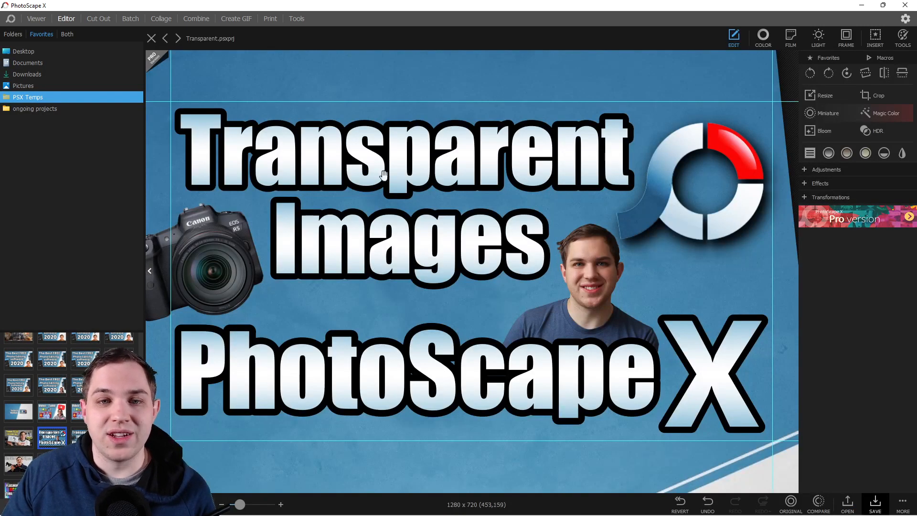
Step: Try repositioning the "Transparent", "Images" and "PhotoScape" text objects separately, and close the project
click(384, 168)
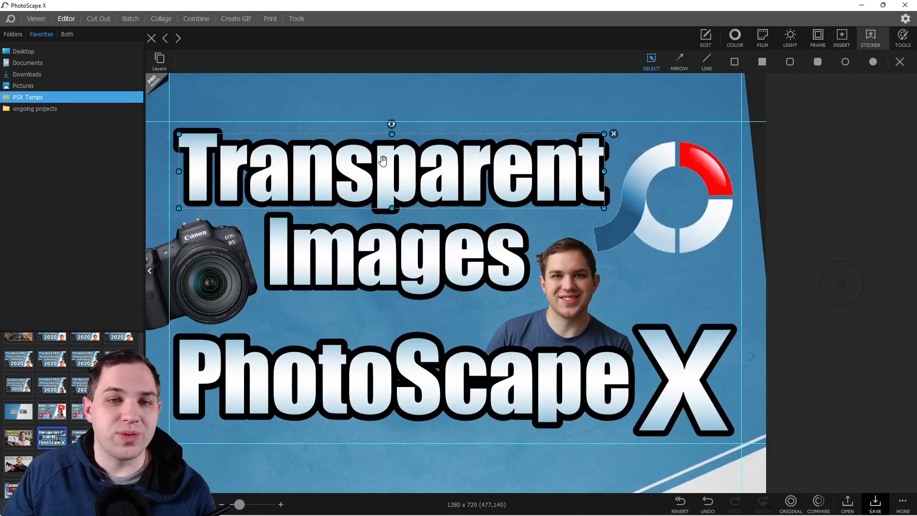
mouse_move(450, 247)
mouse_down()
mouse_move(469, 231)
mouse_move(448, 259)
mouse_up()
drag(380, 370, 382, 373)
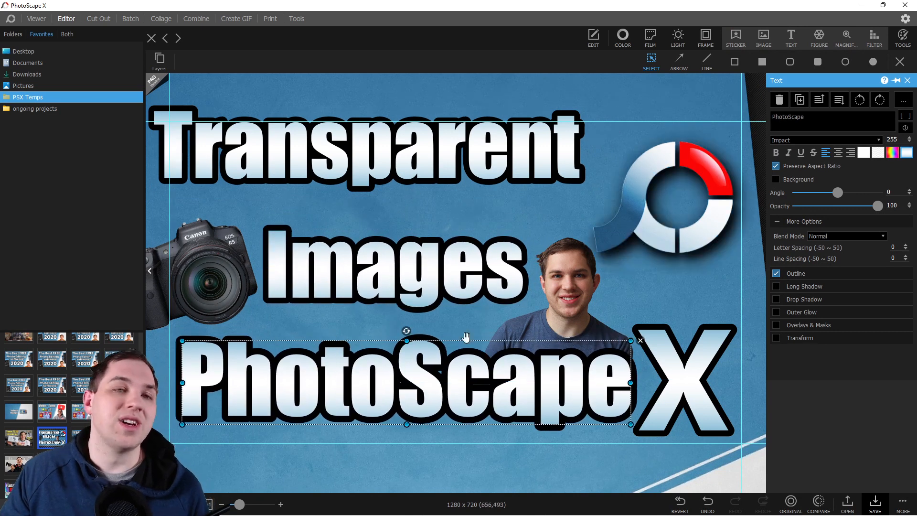
click(152, 38)
click(459, 270)
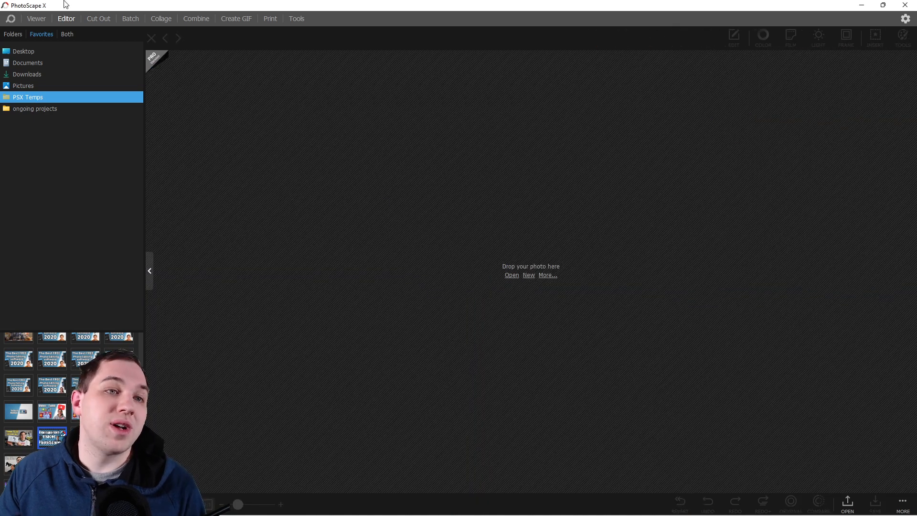
Step: Return to the Viewer's thumbnail grid and display the ongoing projects folder
click(37, 20)
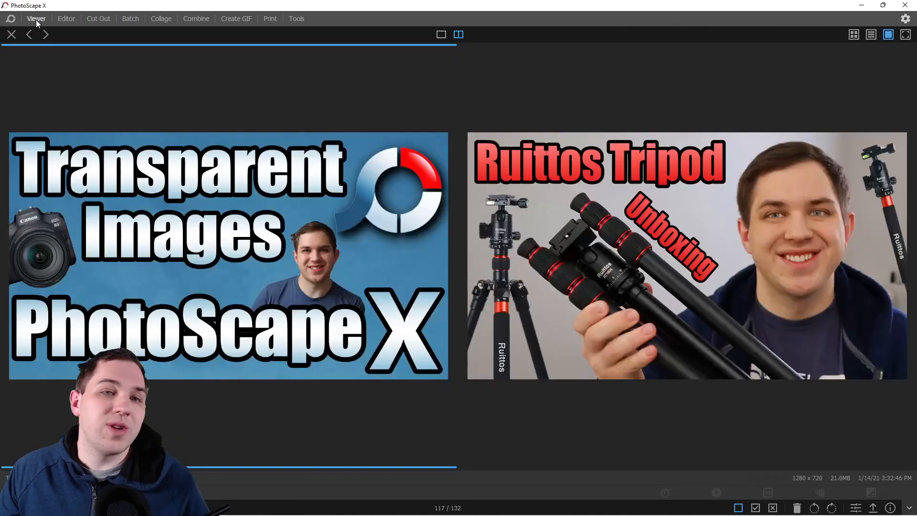
click(11, 34)
scroll(501, 152, up, 20)
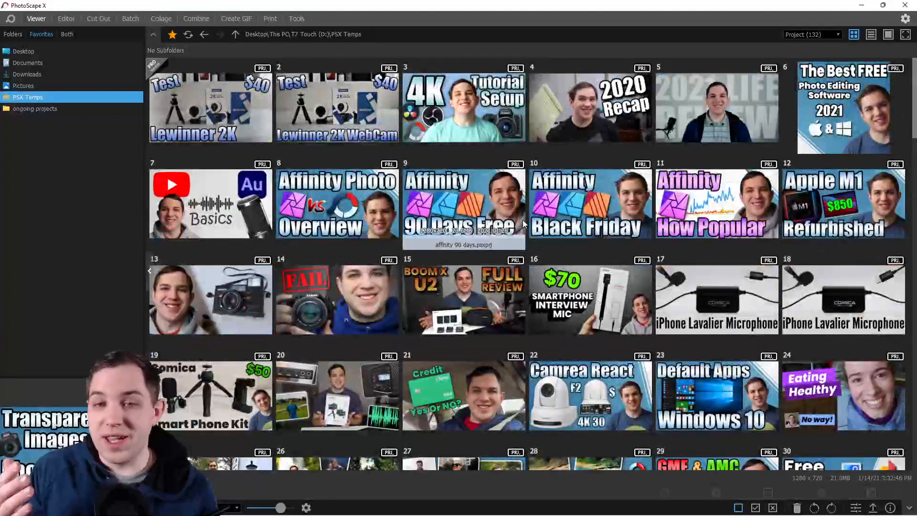
click(37, 108)
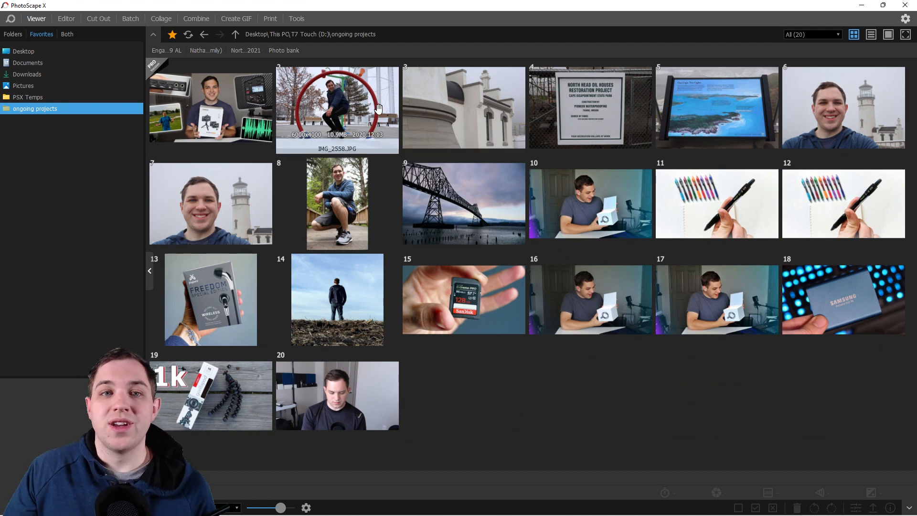
Step: Review the file type, orientation, flag and rating filters offered for the ongoing projects folder
click(808, 35)
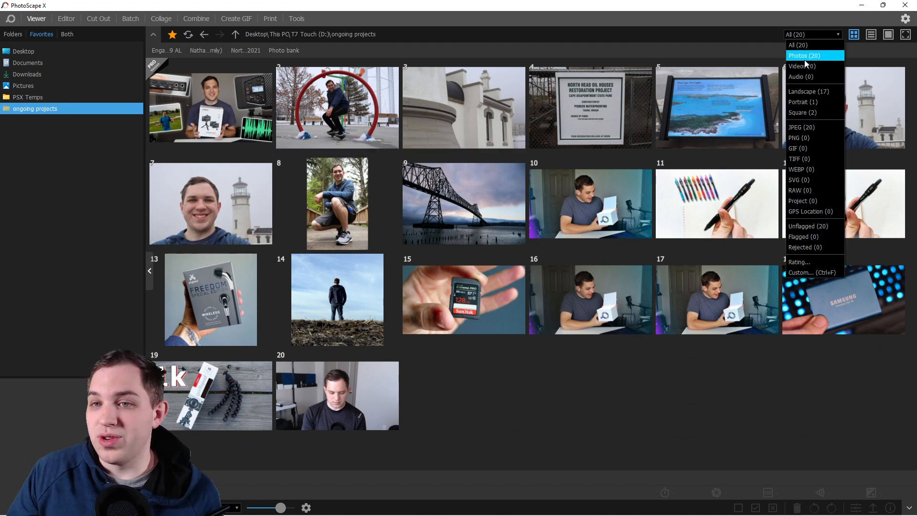
click(798, 273)
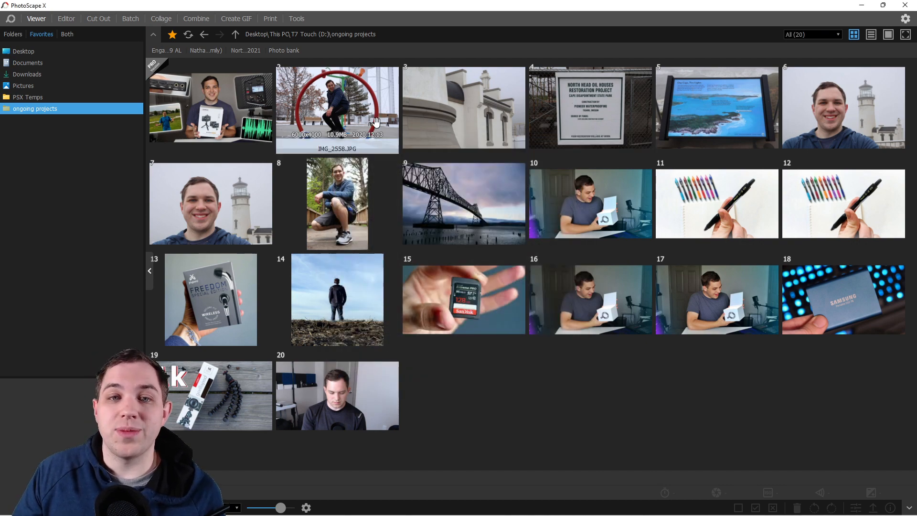
Step: Open IMG_2558.JPG in single-image view and mark it as flagged
click(333, 95)
double_click(333, 95)
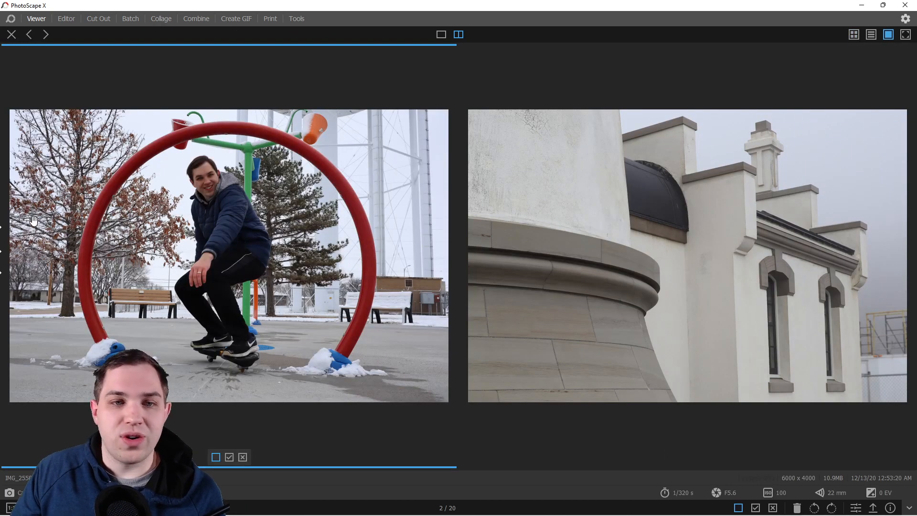
click(441, 34)
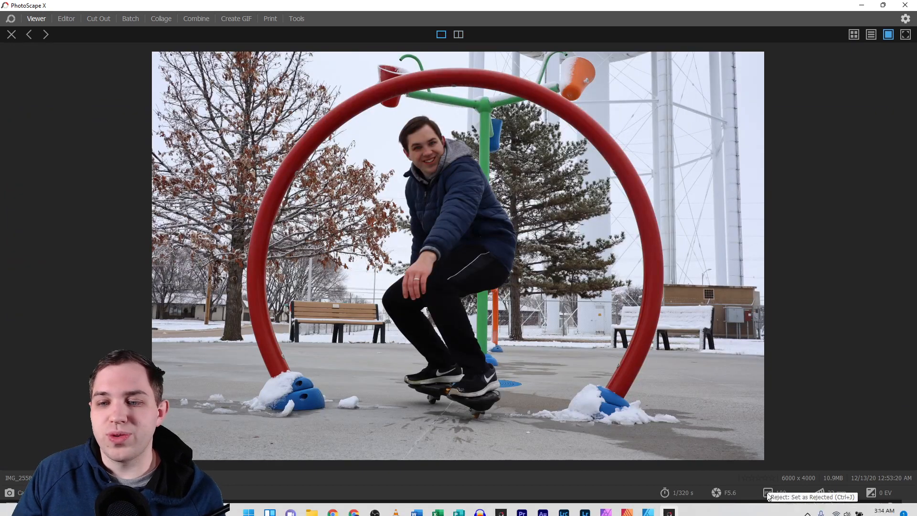
click(756, 508)
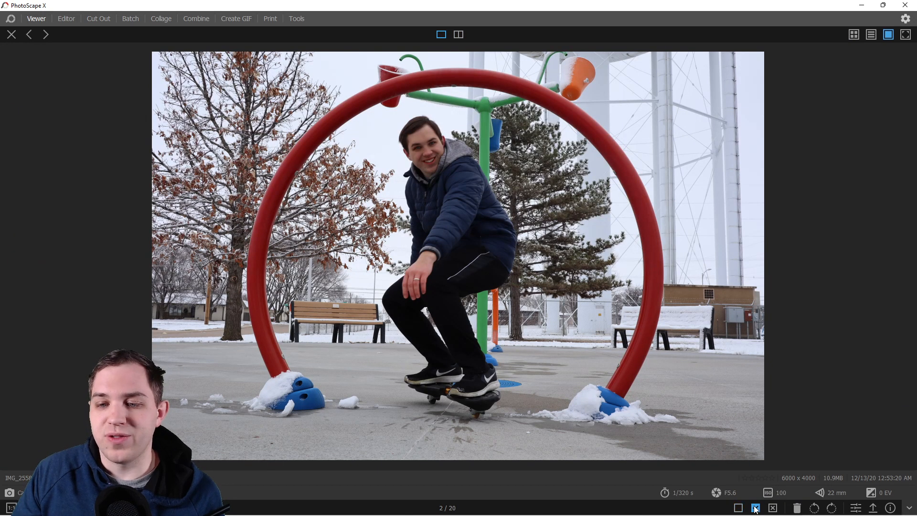
Step: Mark the next photo, the white lighthouse building, as rejected and return to the thumbnail grid
click(906, 275)
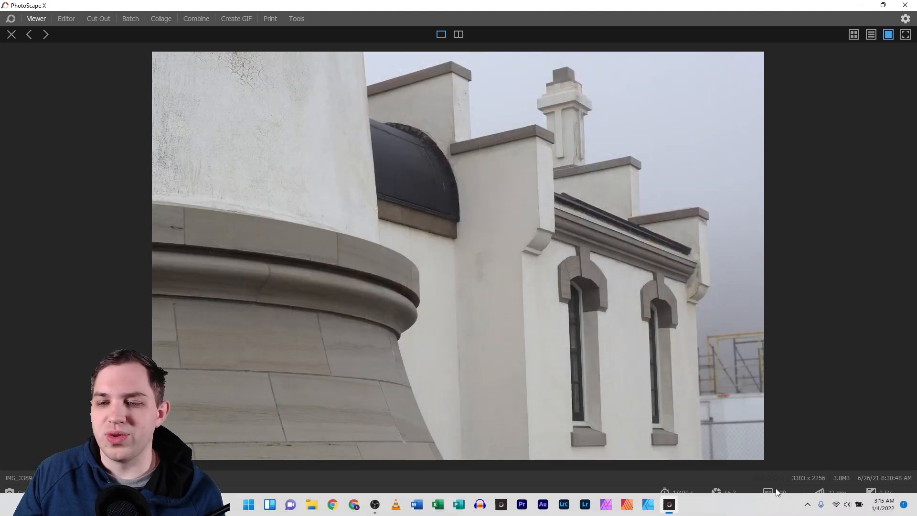
click(12, 36)
Step: Show only the Flagged photos in ongoing projects, and set the filter back to All
click(824, 35)
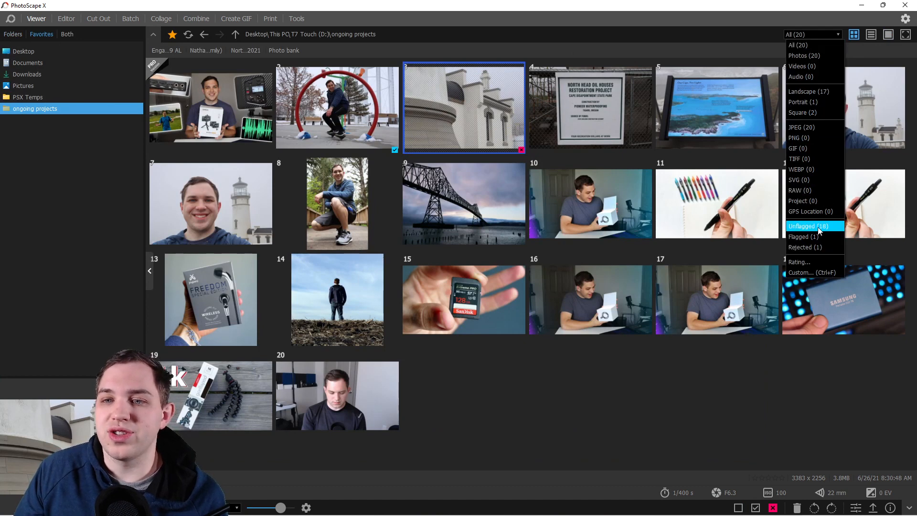
click(813, 236)
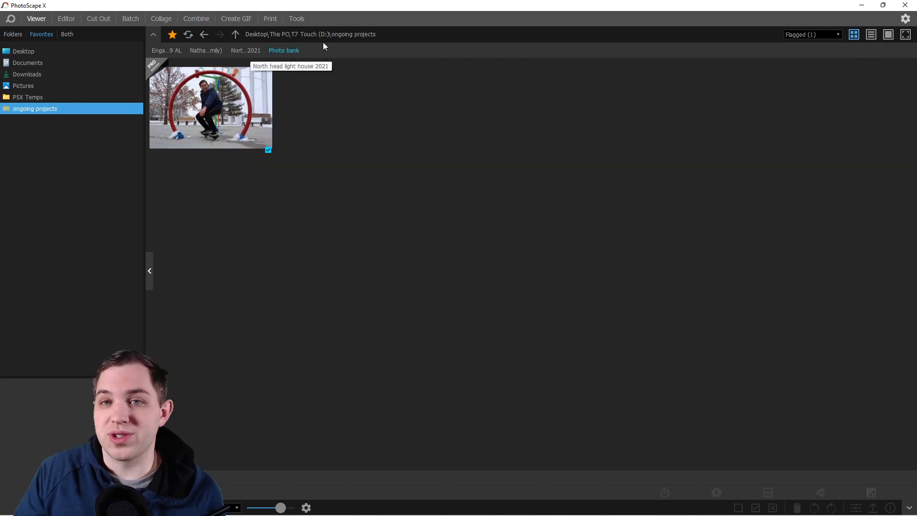
click(803, 34)
click(799, 46)
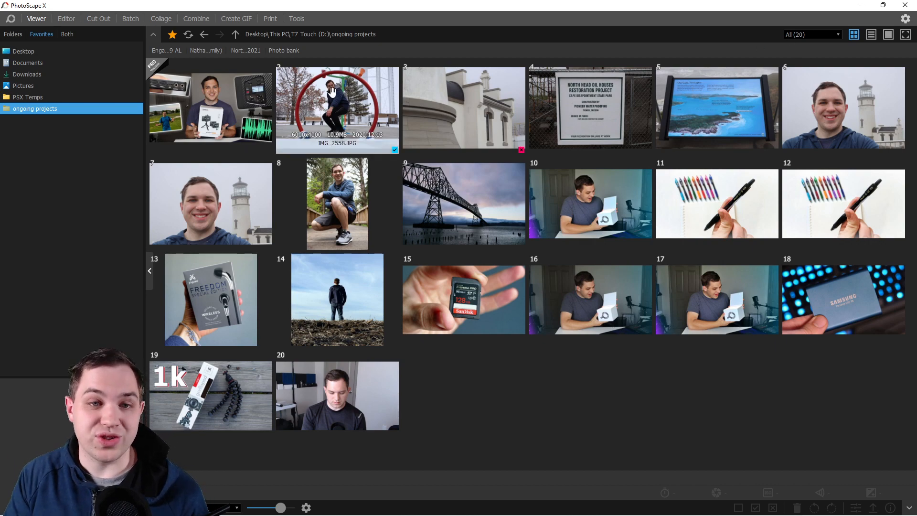
Step: Switch to the Editor, open IMG_2558.JPG from the ongoing projects thumbnails and close it again
click(67, 18)
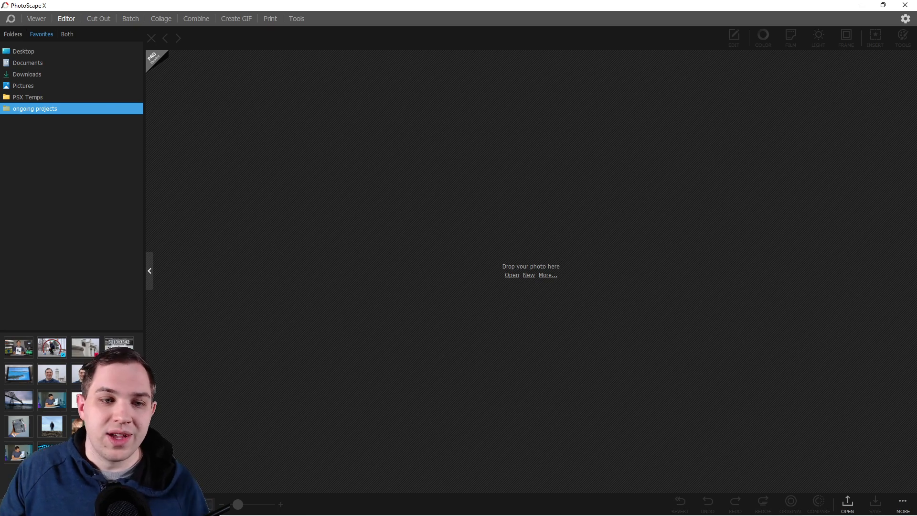
click(48, 347)
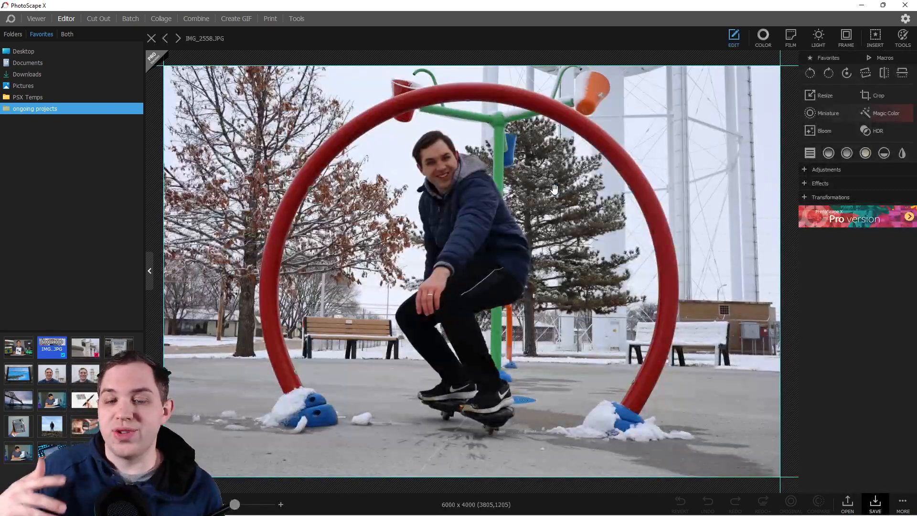
click(151, 39)
Step: Create a blank white 2560 x 1440 image from the YouTube Channel Art preset and close it
click(529, 275)
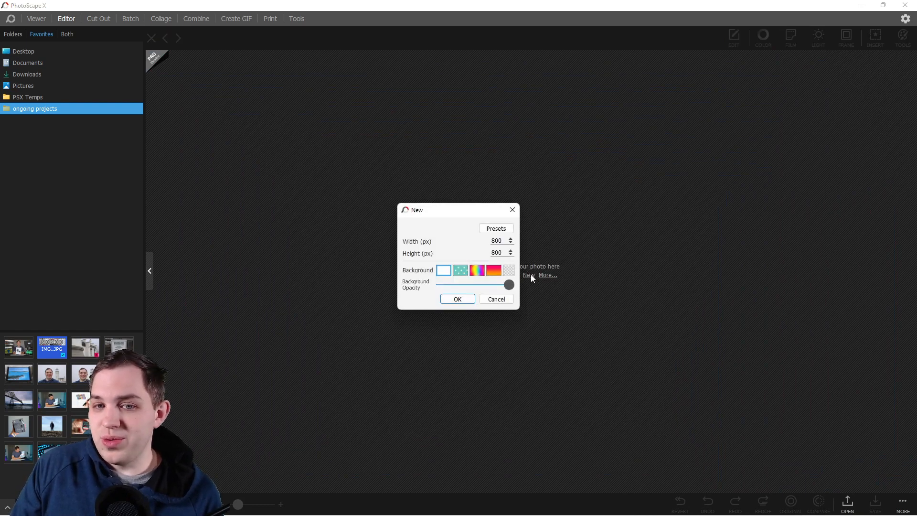
click(503, 230)
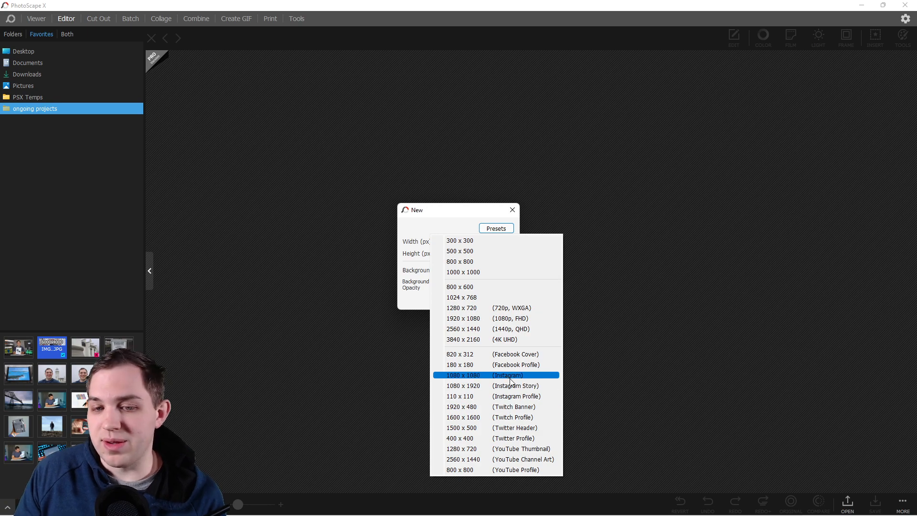
click(527, 460)
click(458, 300)
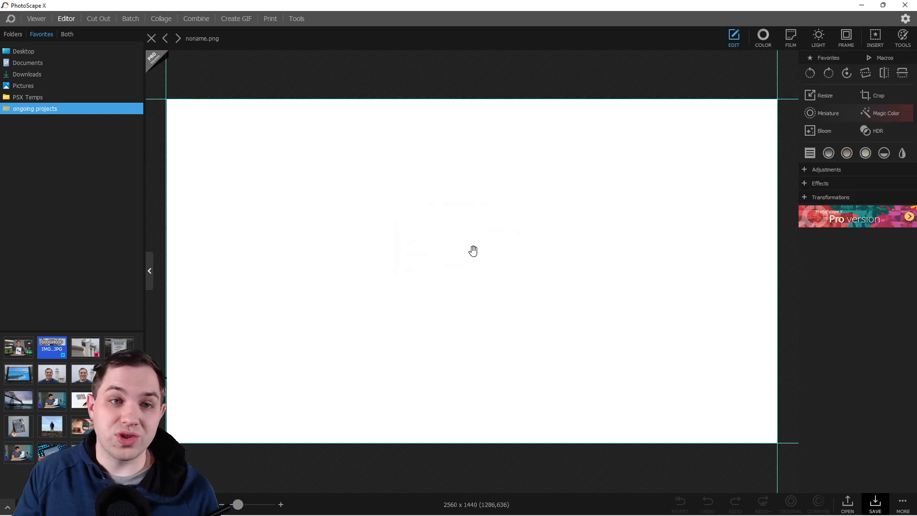
click(151, 38)
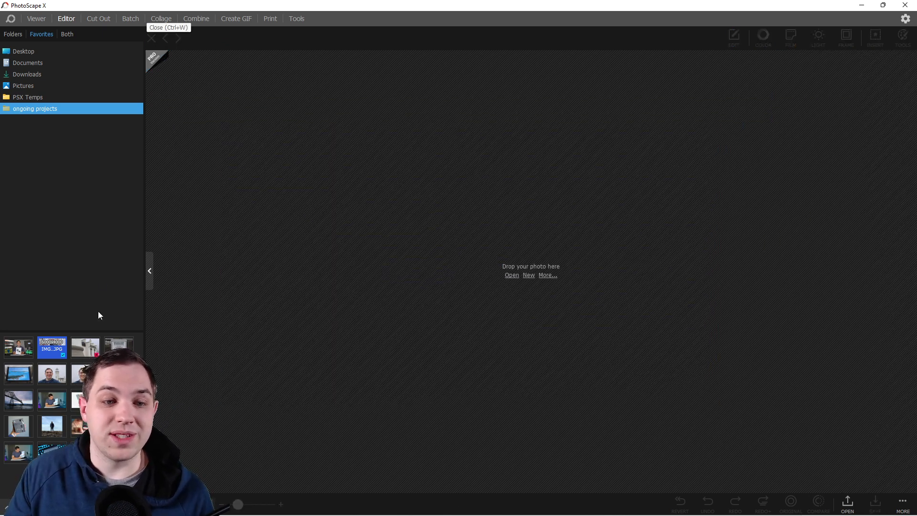
Step: Open the lighthouse selfie IMG_3532.JPG from the ongoing projects thumbnails and move on to IMG_3587.JPG
click(52, 374)
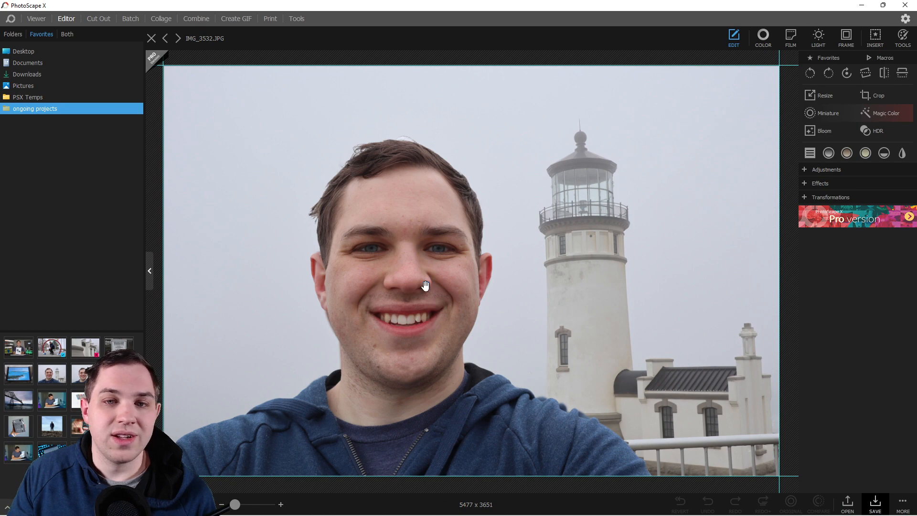
key(Right)
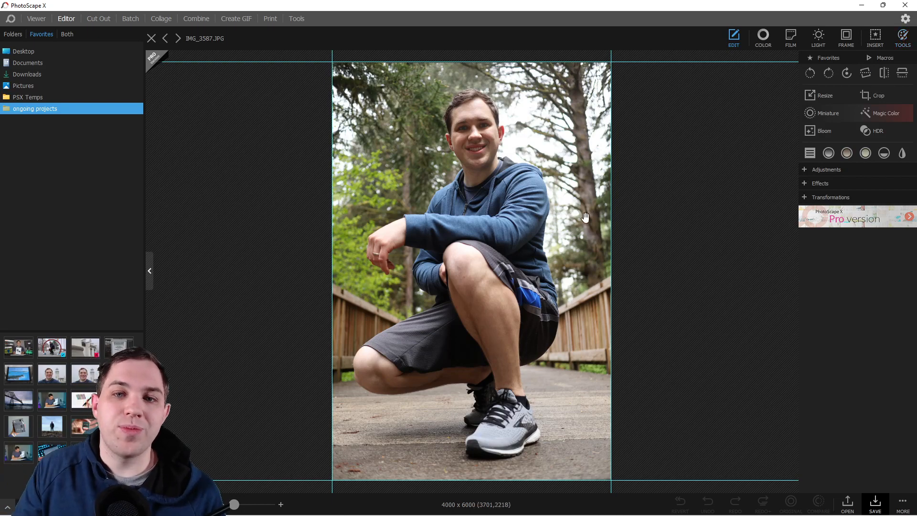
Step: Crop the photo freely around the man's head and torso to about 2340 x 3012 px, and undo the crop
click(874, 95)
drag(391, 85, 551, 297)
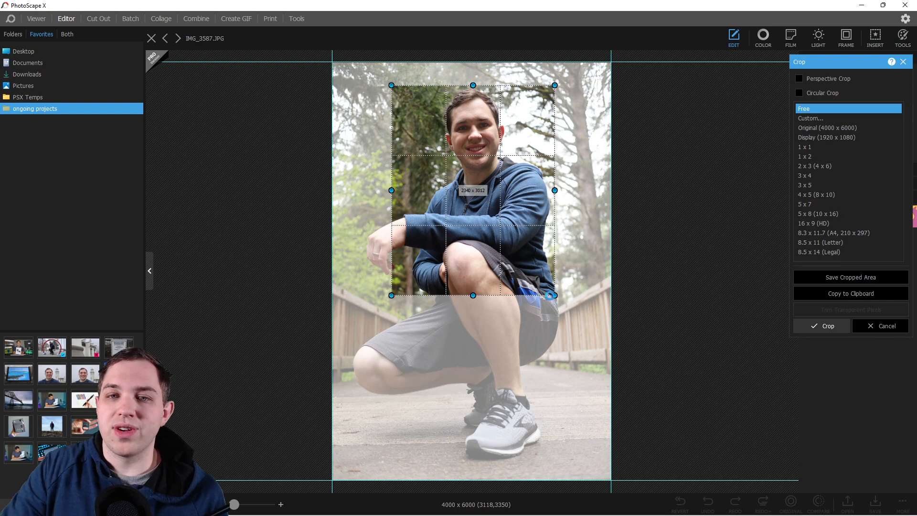
key(Return)
click(708, 496)
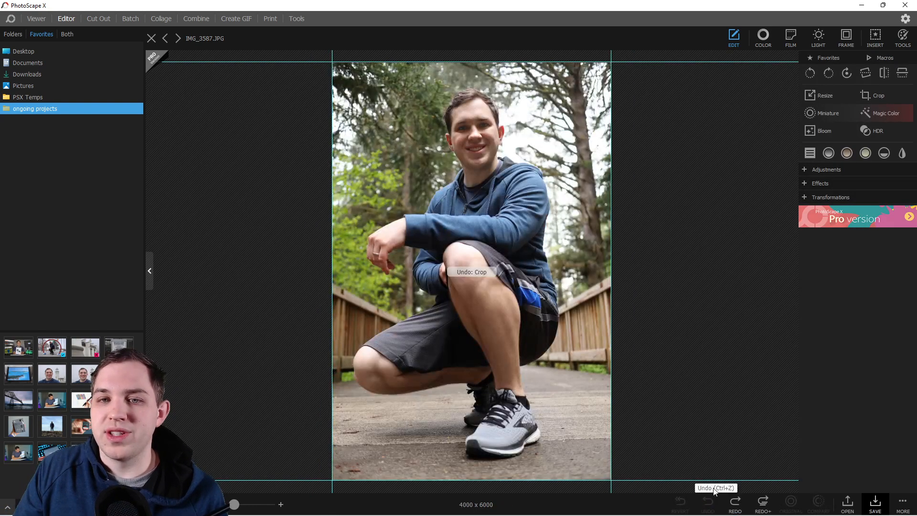
Step: Preview Magic Color on the photo without applying it, and look through the available Adjustments
click(876, 110)
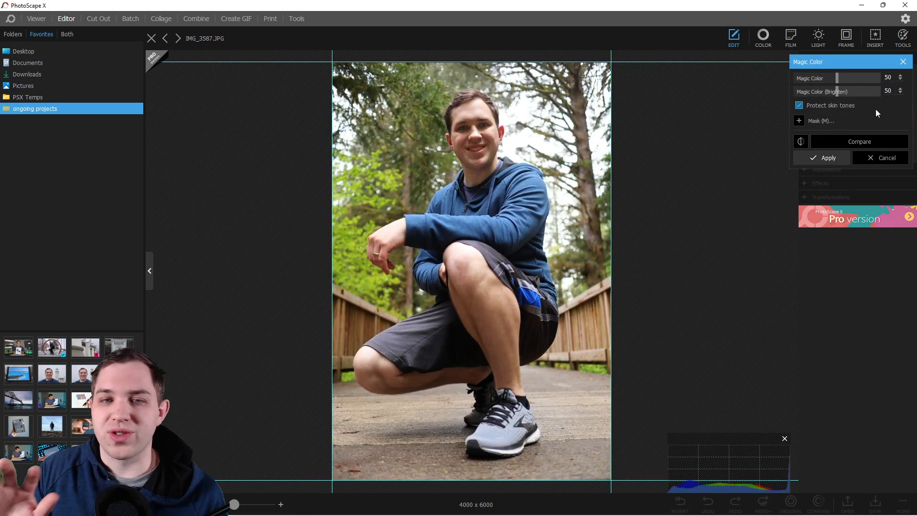
click(886, 161)
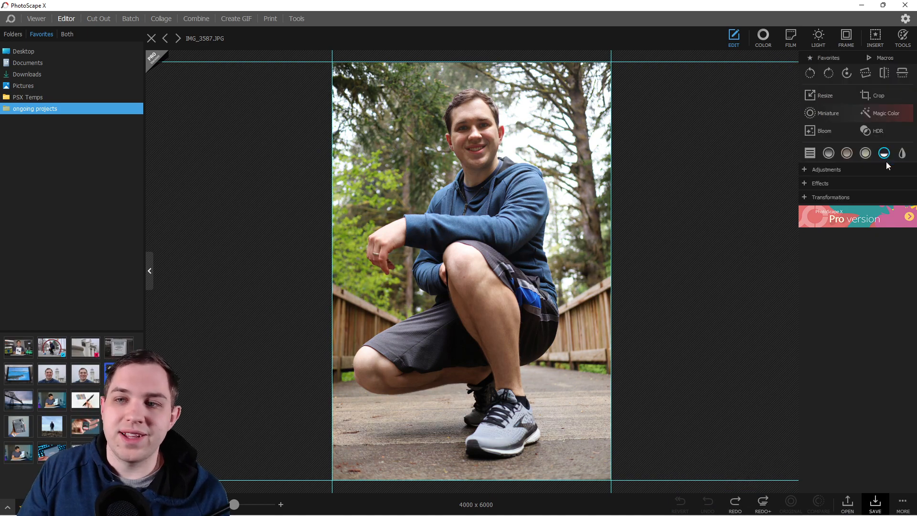
click(805, 171)
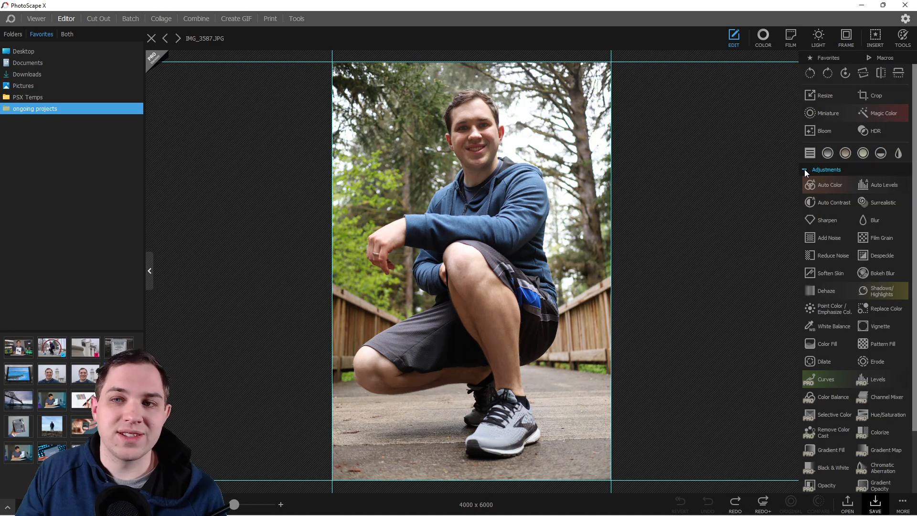
click(806, 171)
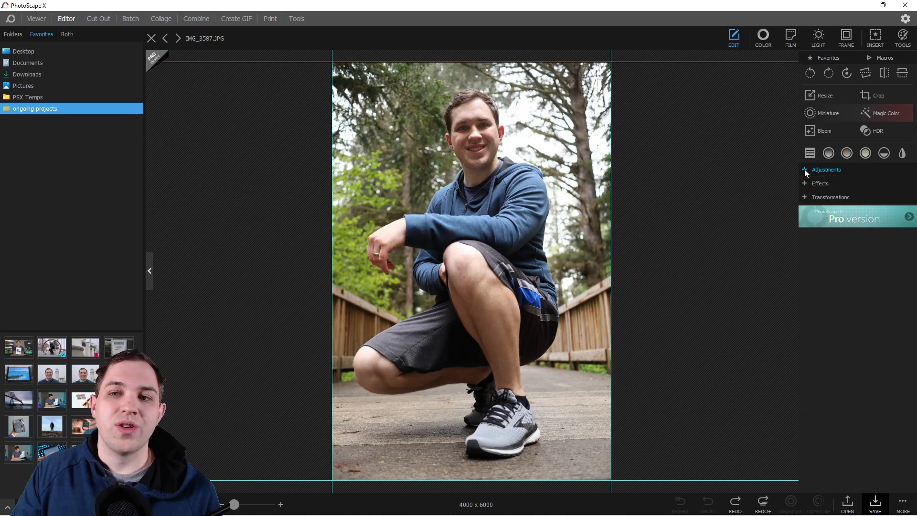
click(805, 171)
scroll(845, 285, down, 2)
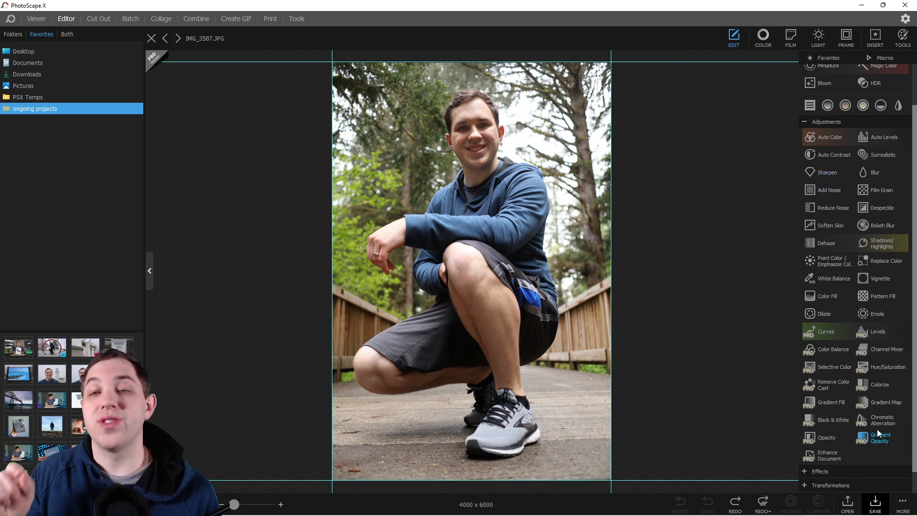
click(803, 122)
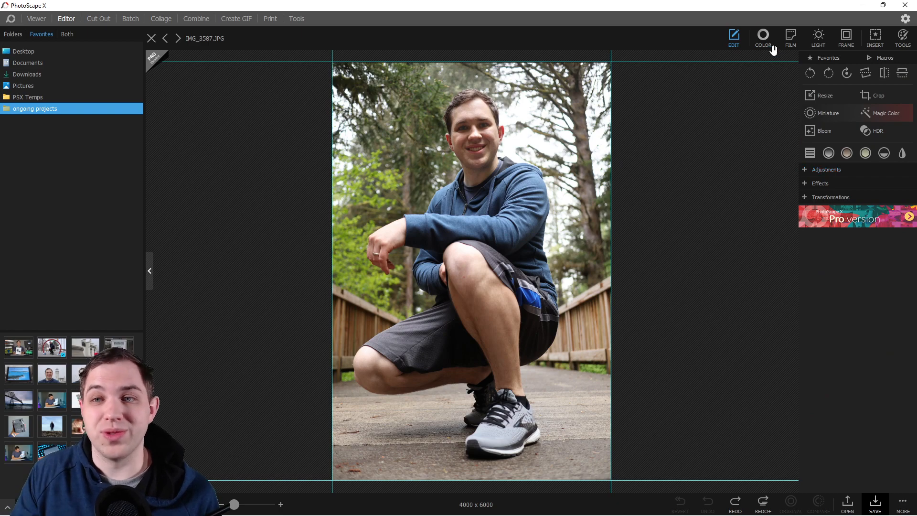
Step: Rotate the photo 90° clockwise and rotate it back 90° counterclockwise
click(830, 75)
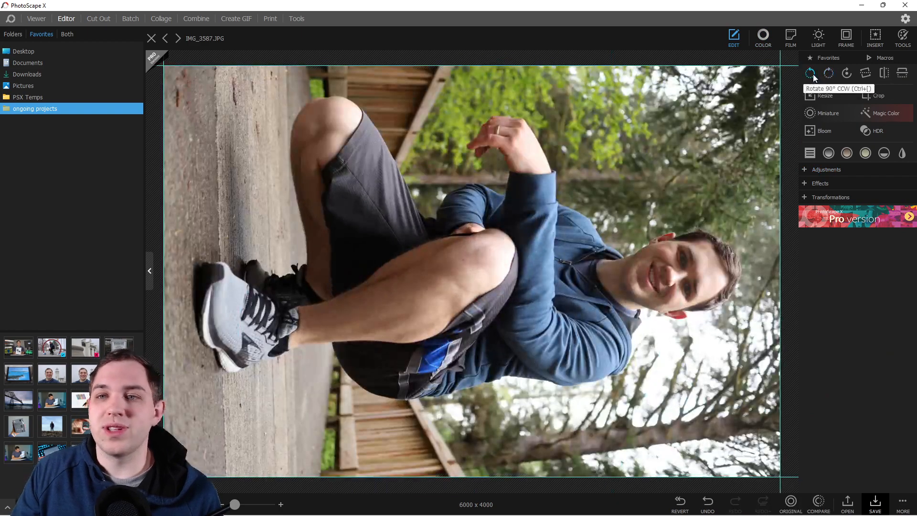
click(813, 76)
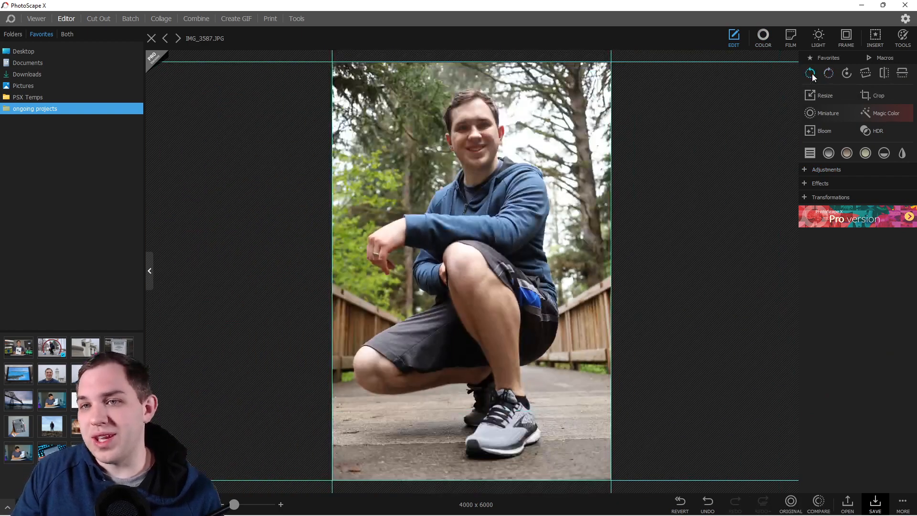
Step: Enable HDR in the color adjustments and brush a mask over the man's head, torso and forearm
click(765, 37)
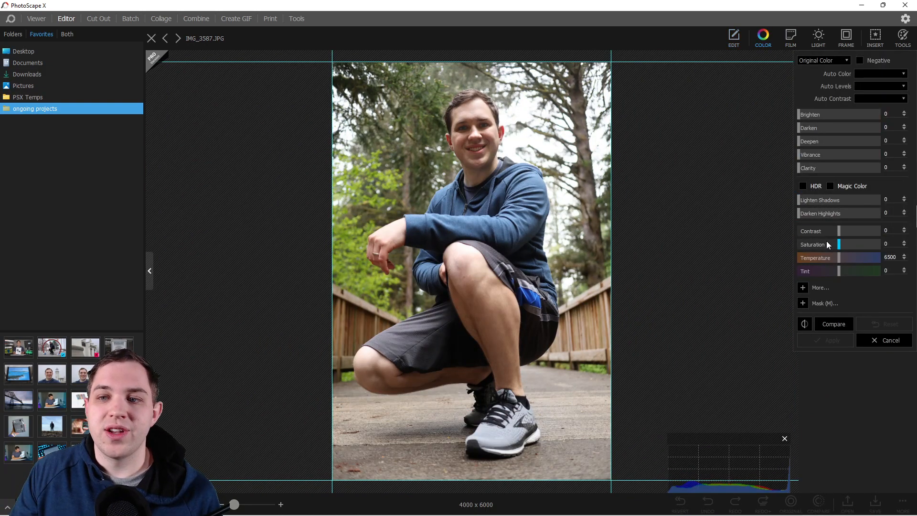
mouse_move(840, 257)
mouse_down()
mouse_move(814, 256)
mouse_move(840, 252)
mouse_up()
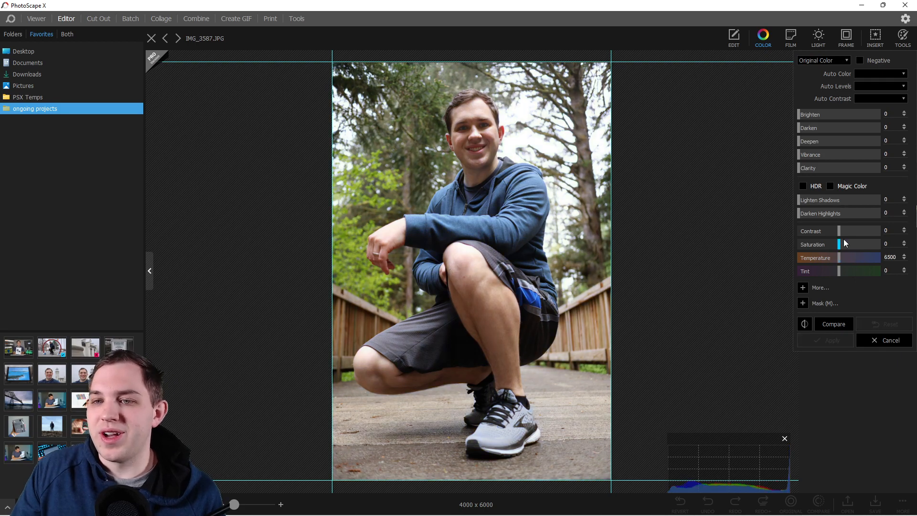
click(804, 186)
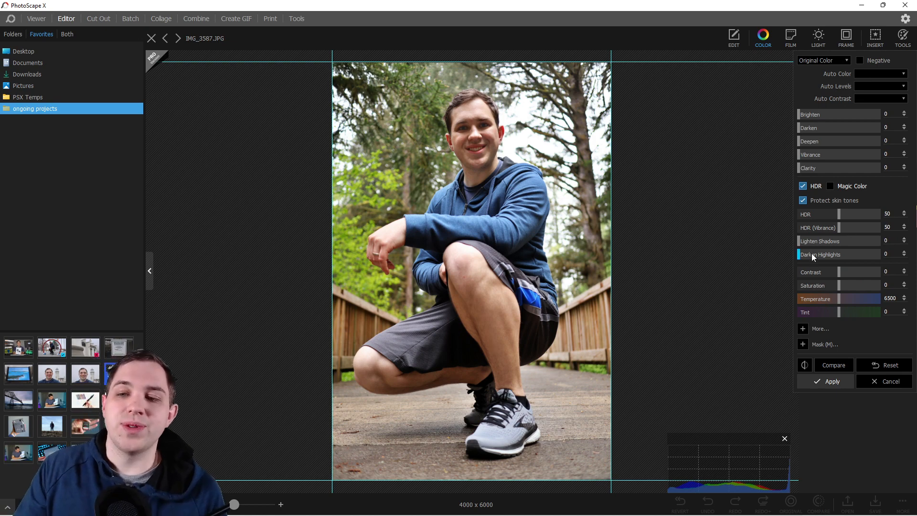
click(803, 345)
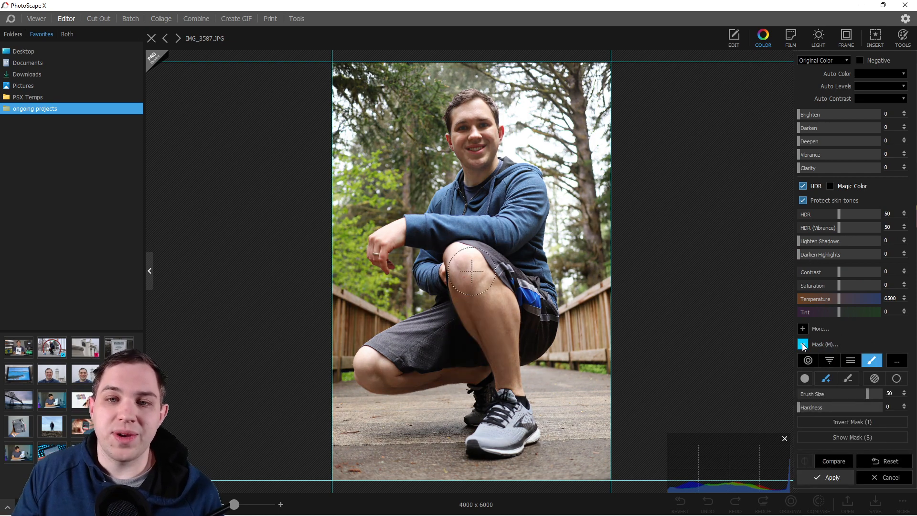
mouse_move(478, 111)
mouse_down()
mouse_move(489, 140)
mouse_move(467, 131)
mouse_move(466, 119)
mouse_move(464, 151)
mouse_move(489, 161)
mouse_move(470, 176)
mouse_move(480, 177)
mouse_move(440, 204)
mouse_move(522, 188)
mouse_move(523, 175)
mouse_move(529, 212)
mouse_move(461, 233)
mouse_move(411, 232)
mouse_up()
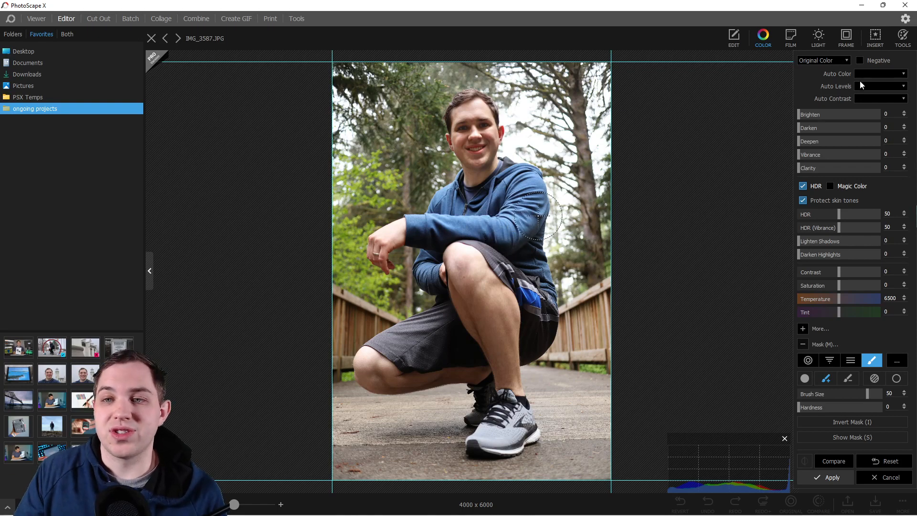
Step: Set Brighten to 63 for the masked area, show and hide the mask overlay, and cancel the color adjustments
drag(801, 118, 852, 116)
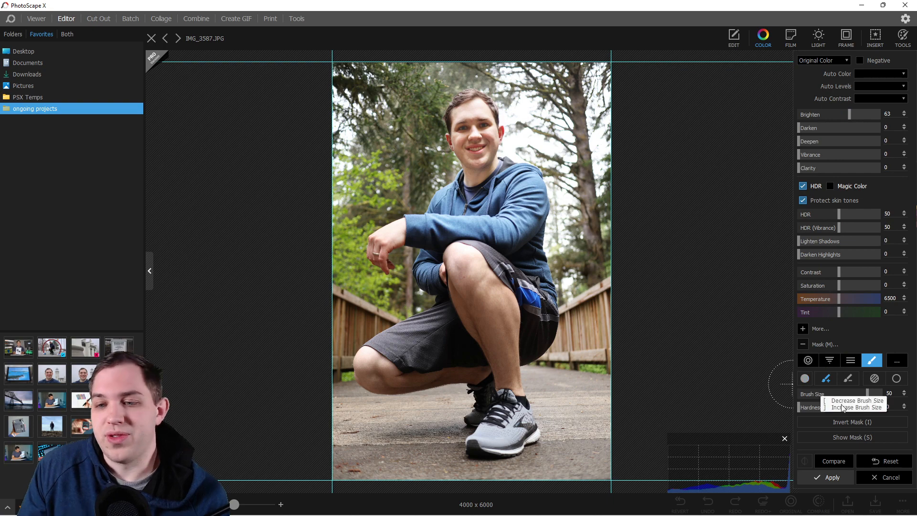
click(858, 439)
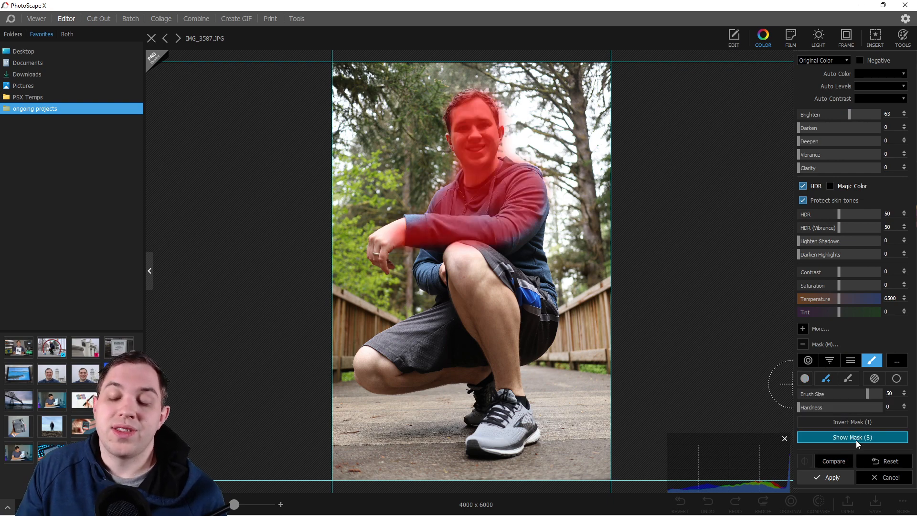
click(857, 440)
click(884, 477)
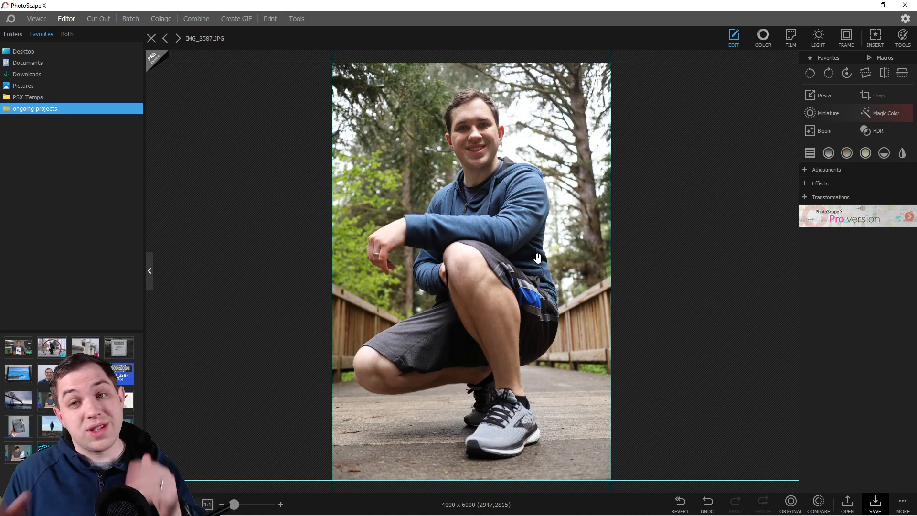
Step: Preview the Cinema and Provia film filters on the photo
click(791, 38)
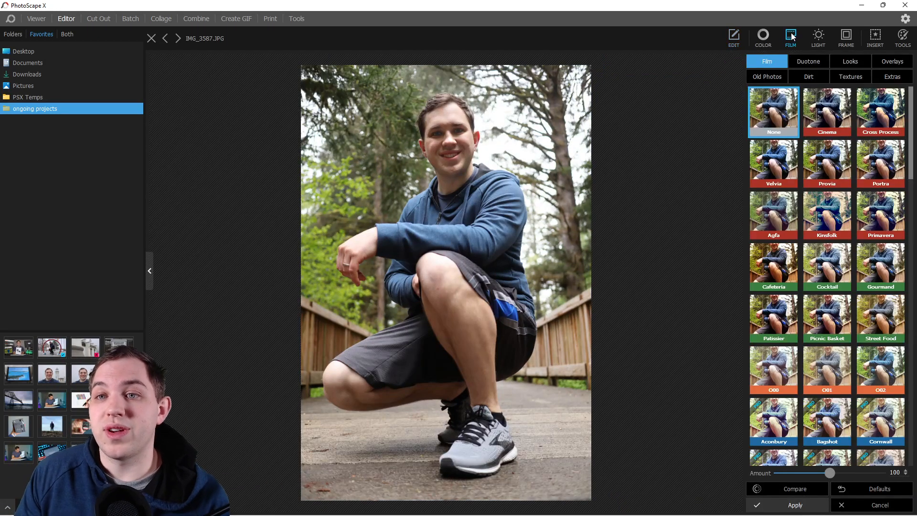
click(836, 121)
click(841, 174)
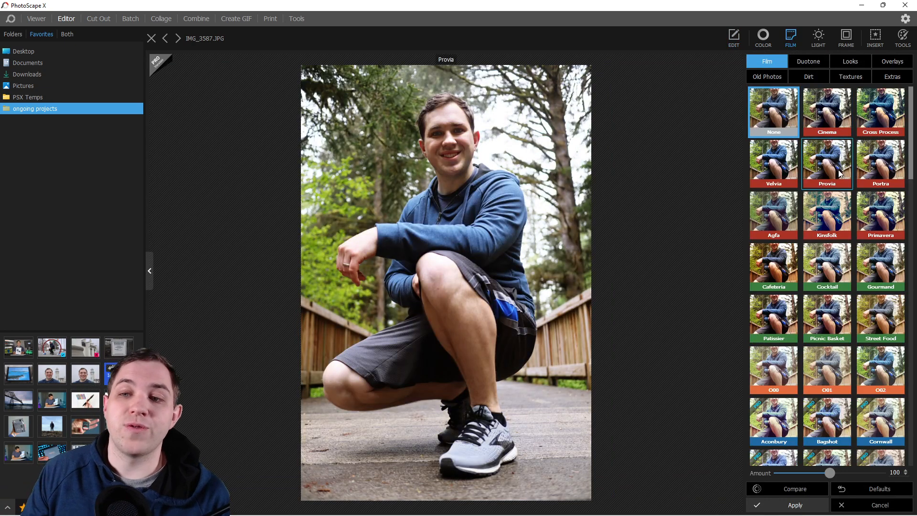
Step: Preview light leak 001 and a frame with vertical stripes along the sides of the photo
click(819, 38)
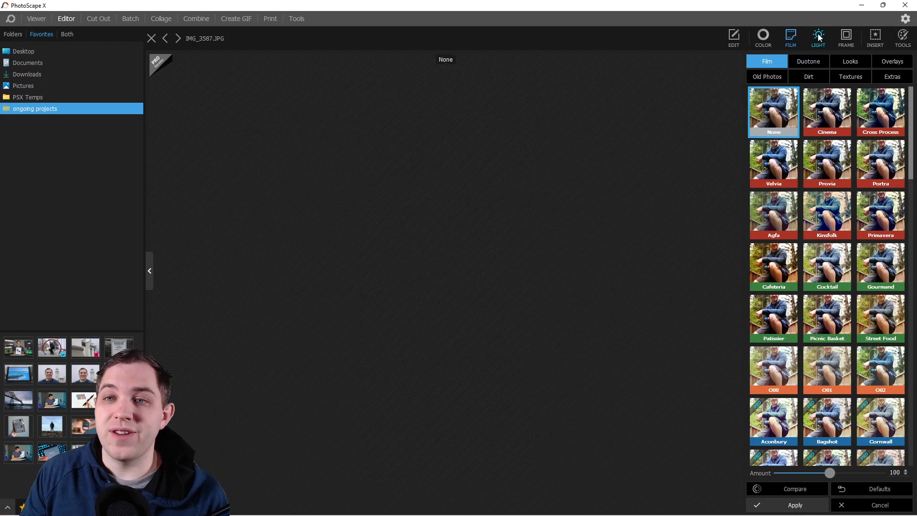
click(832, 108)
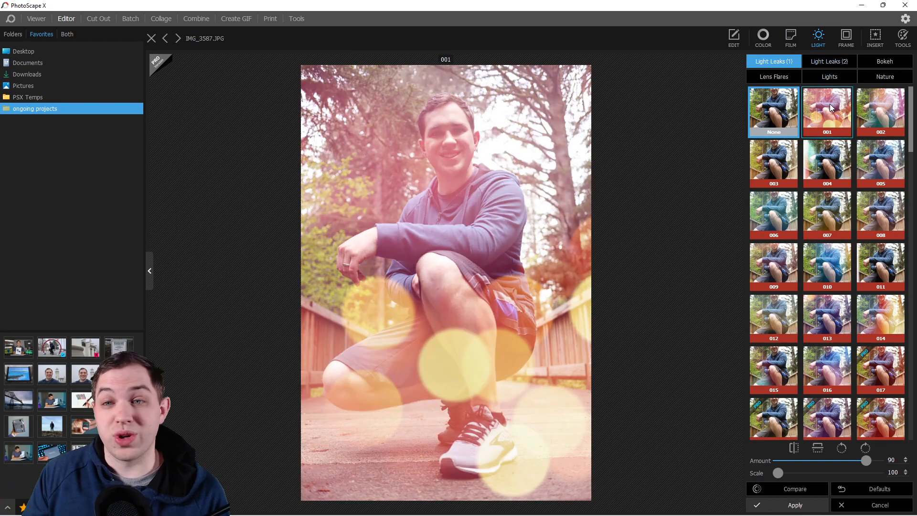
click(844, 39)
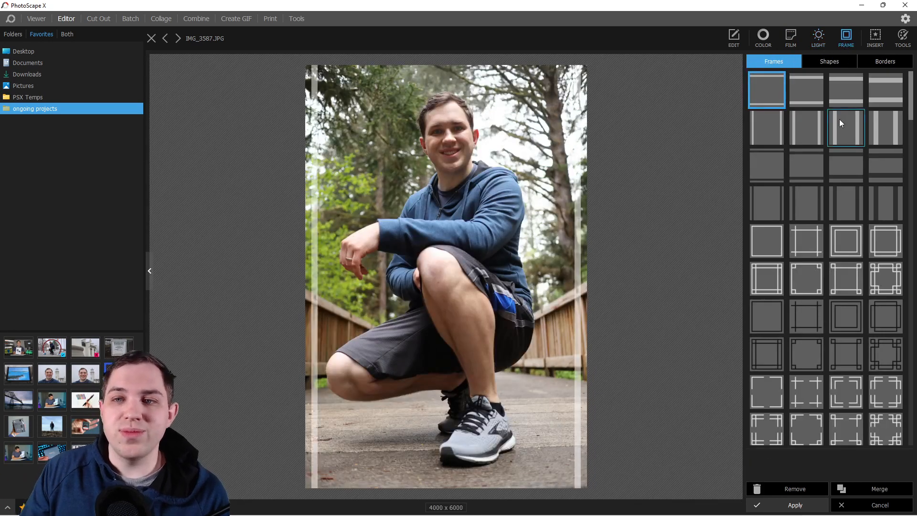
Step: Insert a text object, scale it to about size 1014 in the photo's upper-right corner, and delete it
click(877, 38)
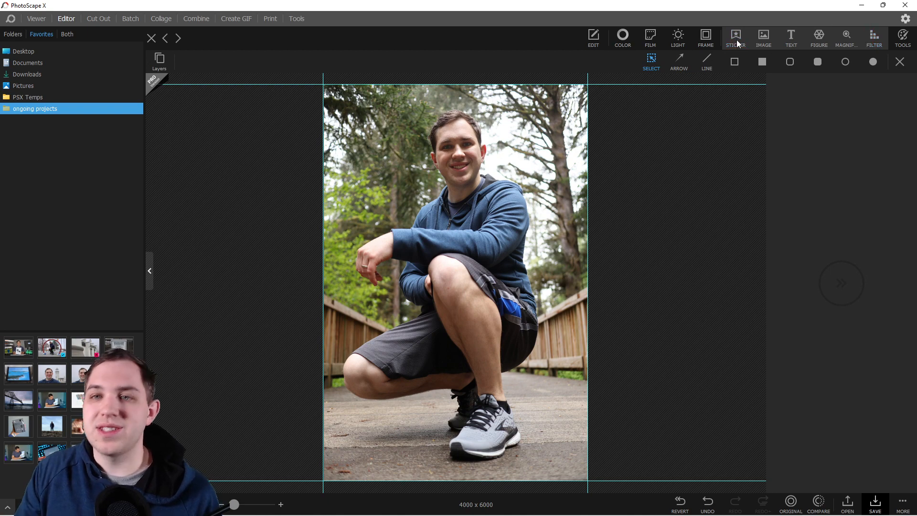
click(791, 36)
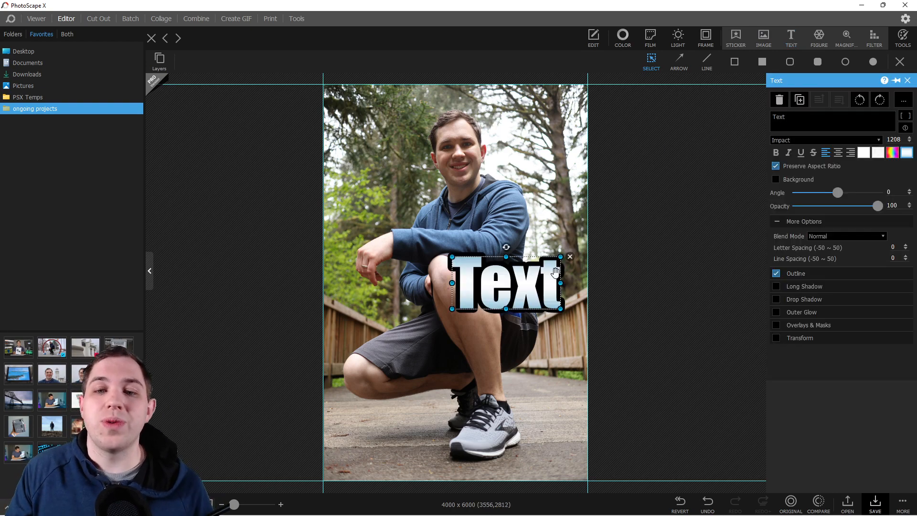
drag(520, 295, 576, 141)
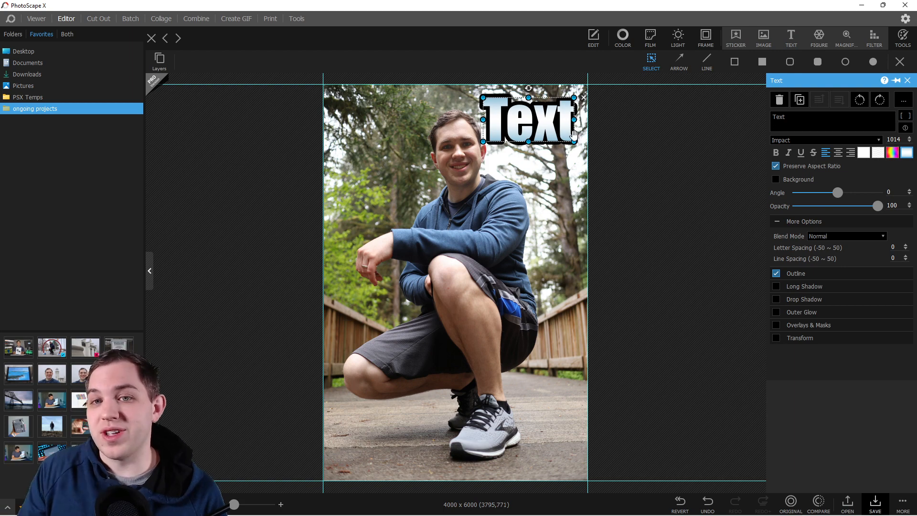
click(583, 100)
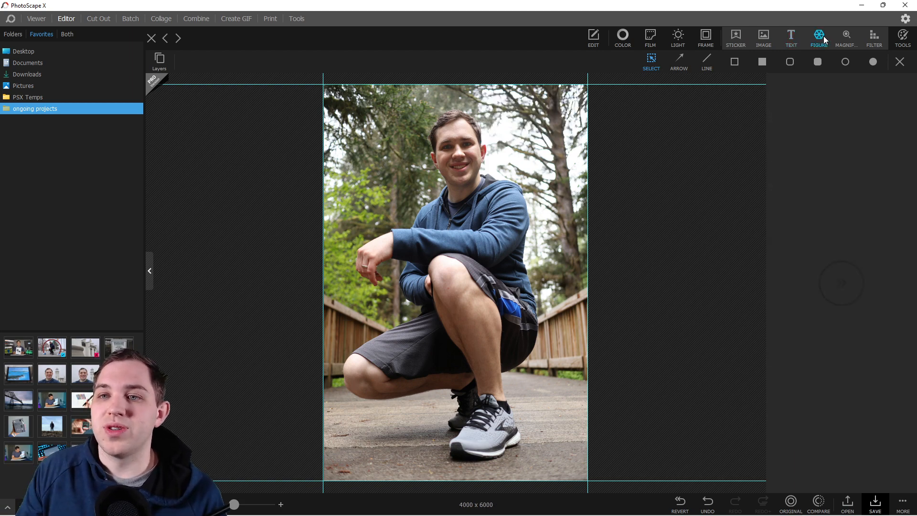
Step: Insert a Blur filter area and position and resize it so that it covers the man's face
click(875, 38)
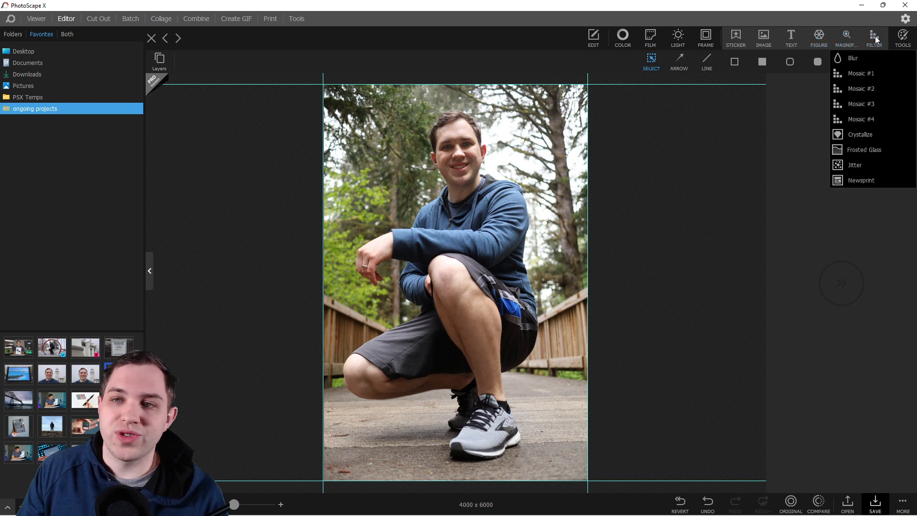
click(854, 57)
drag(468, 271, 470, 132)
drag(491, 177, 489, 197)
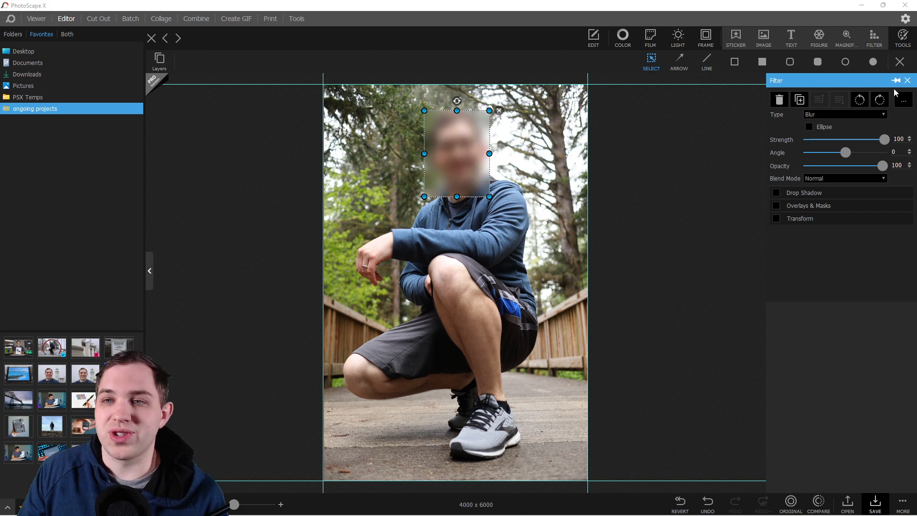
Step: Delete the blur filter area covering the man's face
click(908, 80)
click(475, 111)
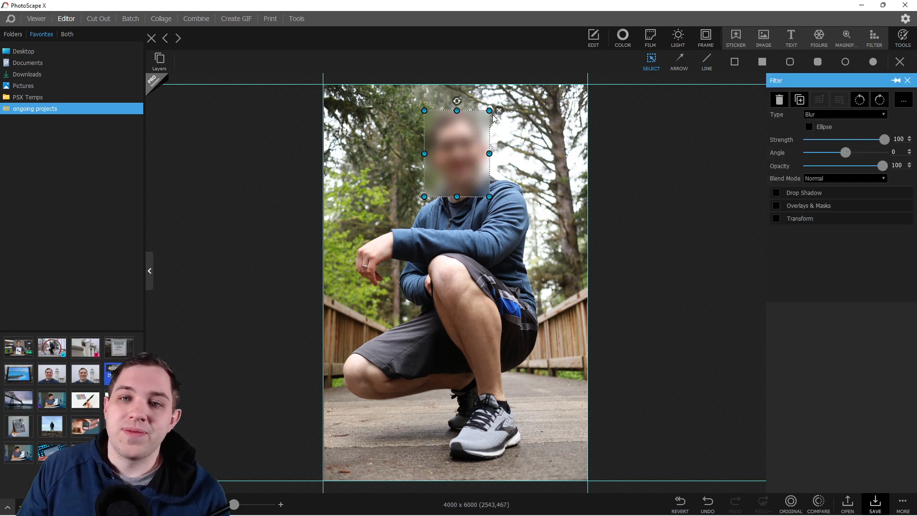
key(Delete)
click(711, 68)
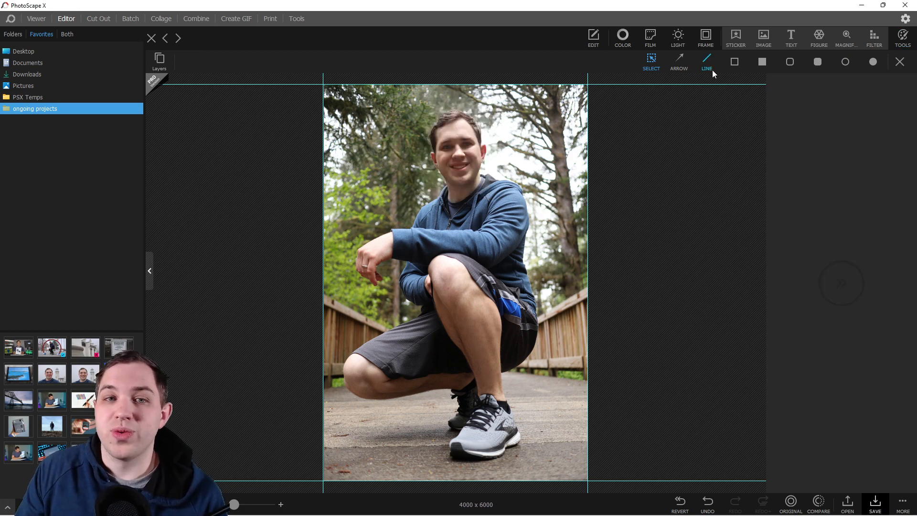
Step: Show the layers, overlay and reorder the lighthouse portrait and pens images above the photo, and delete both overlays
click(165, 64)
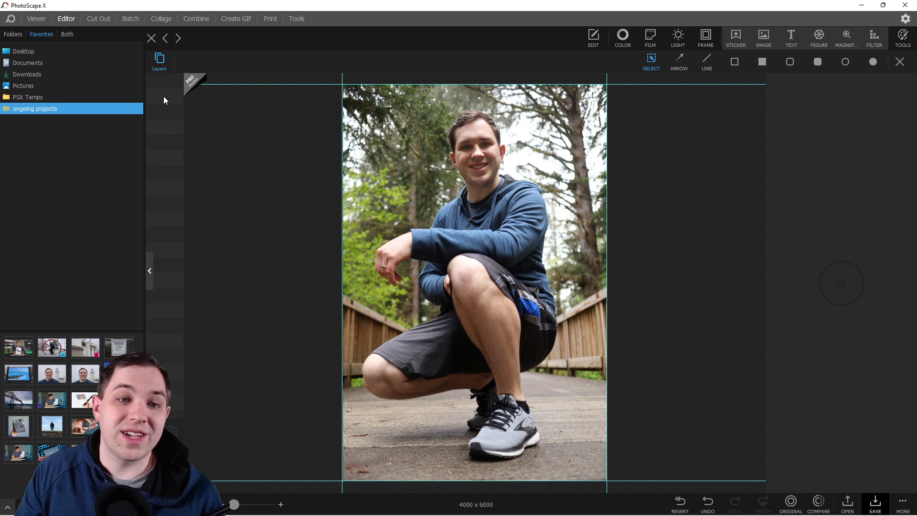
drag(82, 373, 296, 278)
drag(443, 291, 349, 177)
drag(155, 109, 157, 101)
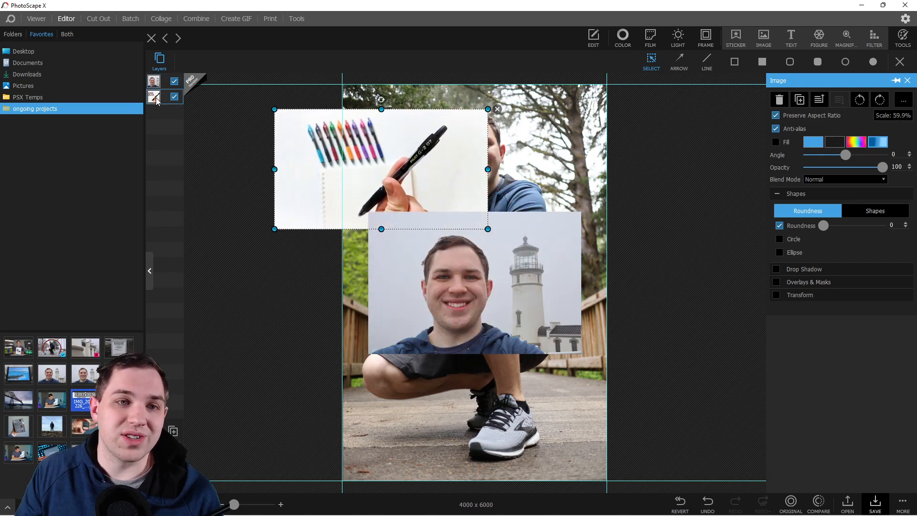
click(497, 109)
click(591, 212)
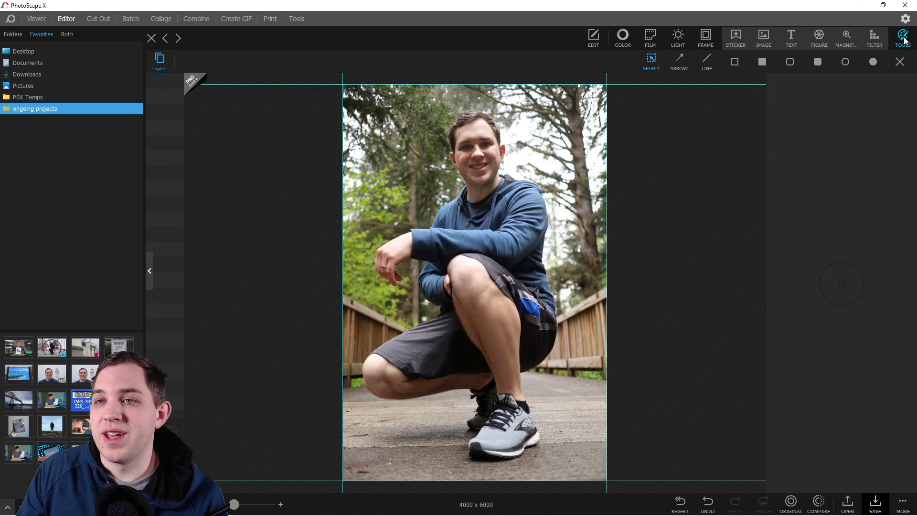
Step: Remove the long brown twig from the ground below the man's bent knee with the Spot Healing Brush
click(905, 38)
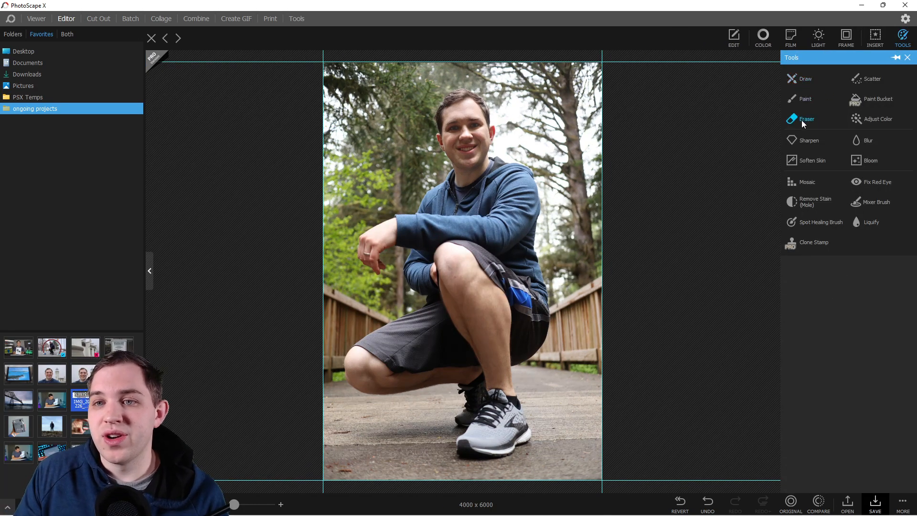
click(818, 222)
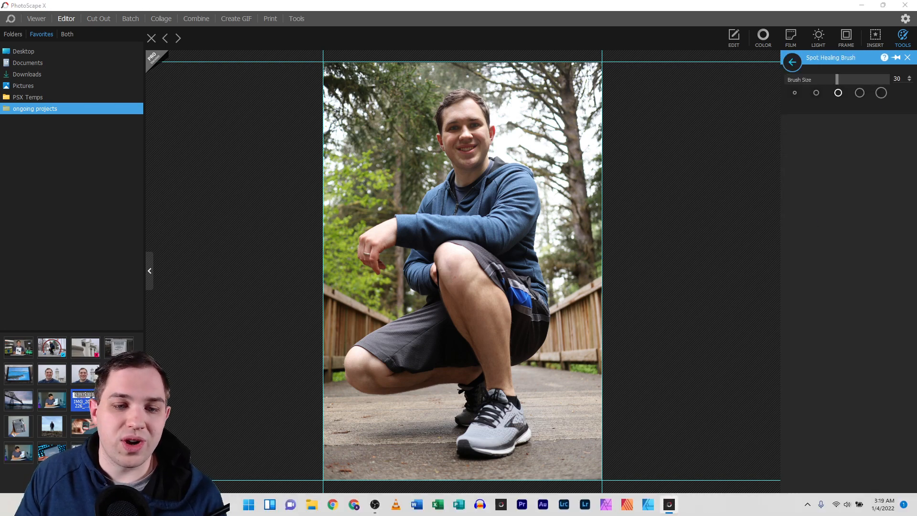
mouse_move(236, 505)
mouse_down()
mouse_move(262, 504)
mouse_move(239, 500)
mouse_up()
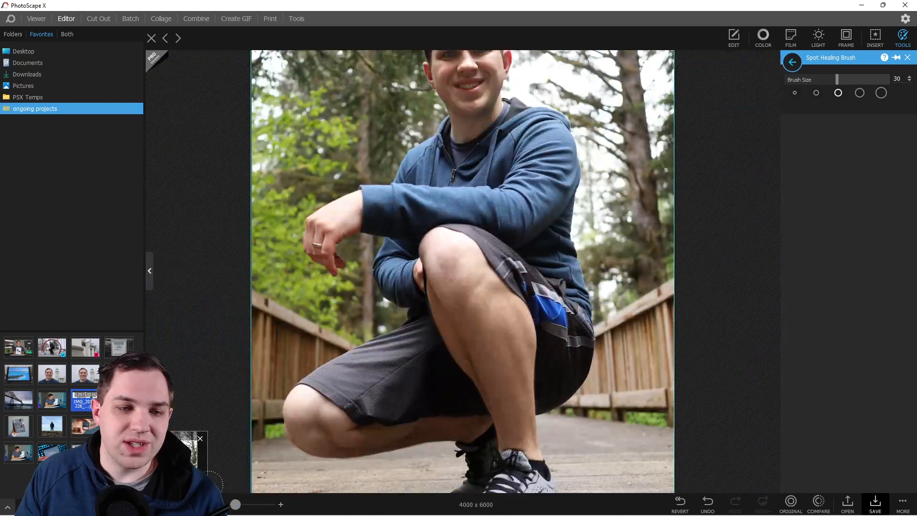
scroll(209, 387, down, 3)
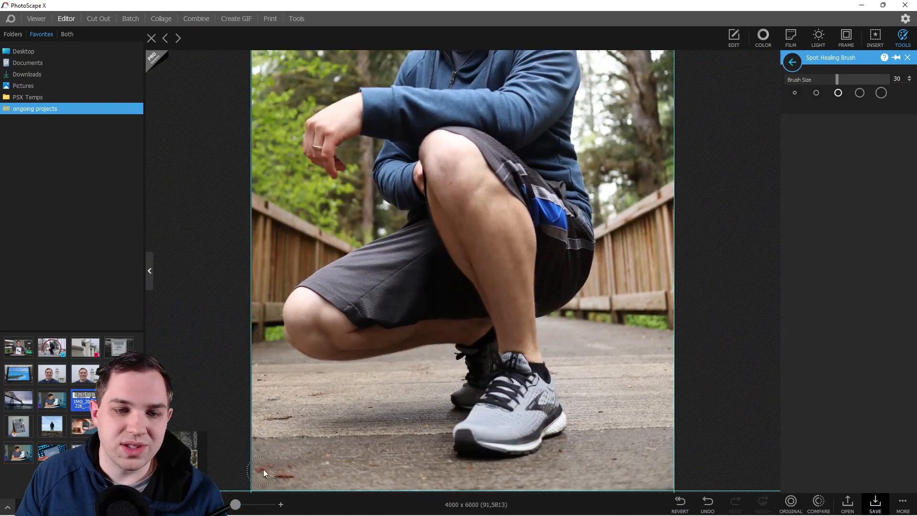
drag(235, 505, 290, 344)
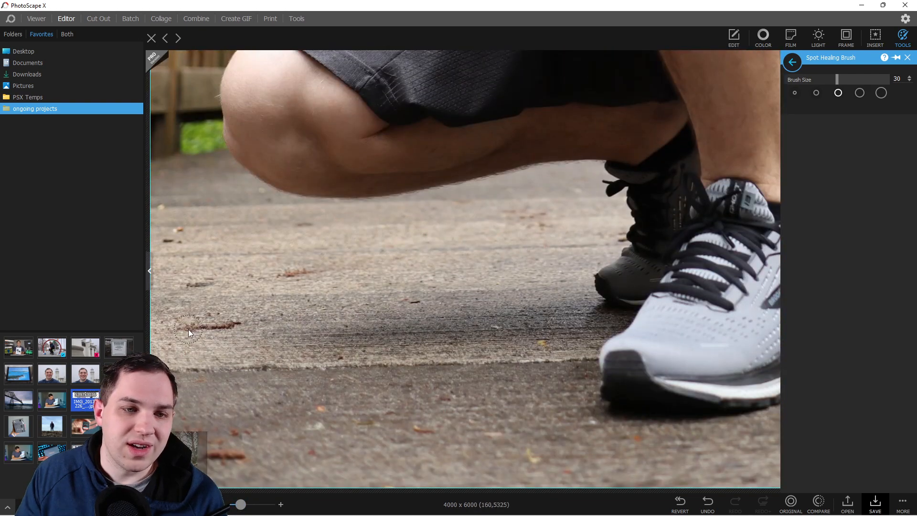
drag(185, 328, 232, 327)
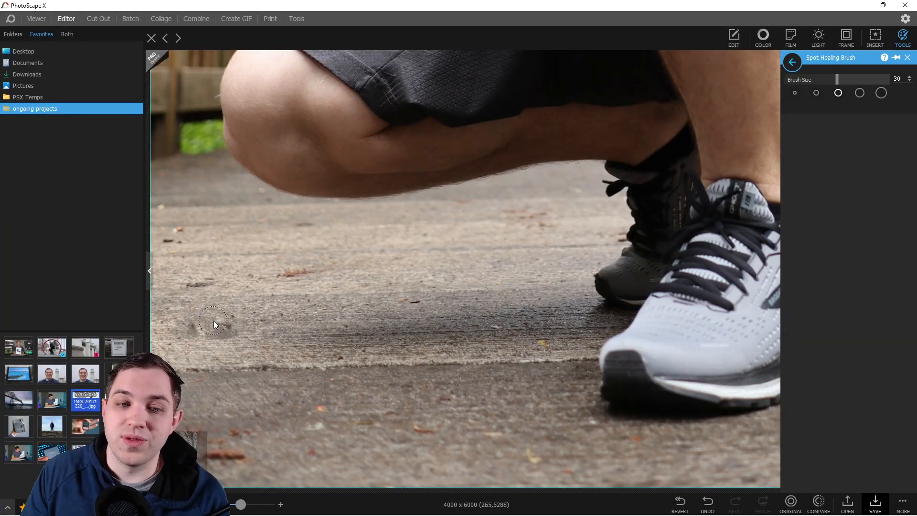
drag(217, 323, 228, 325)
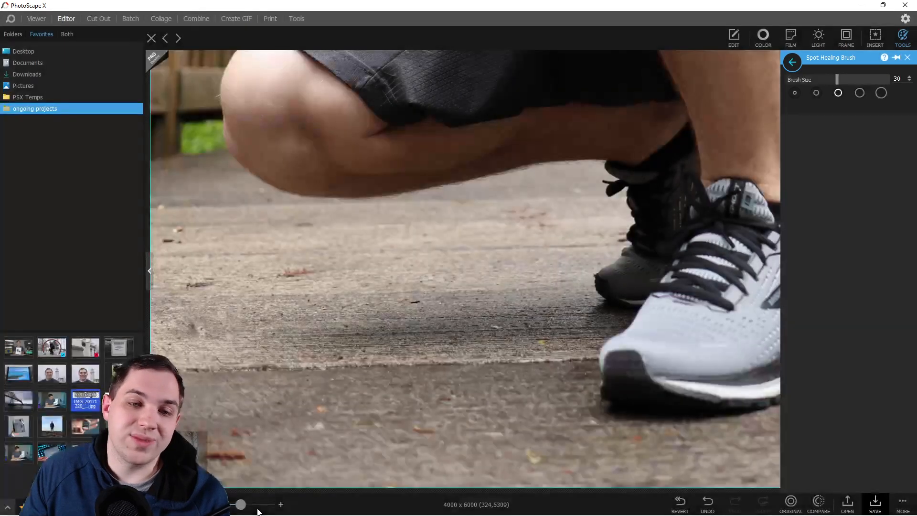
drag(240, 504, 233, 503)
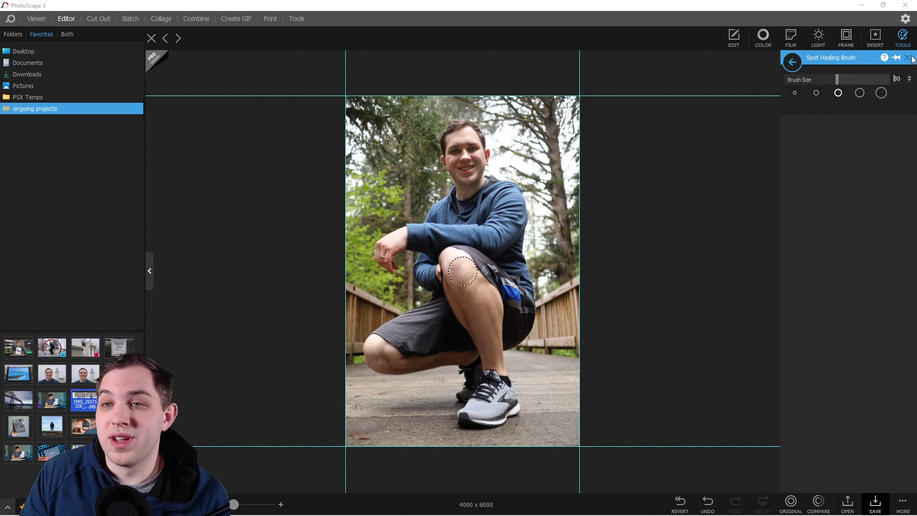
click(908, 39)
click(909, 39)
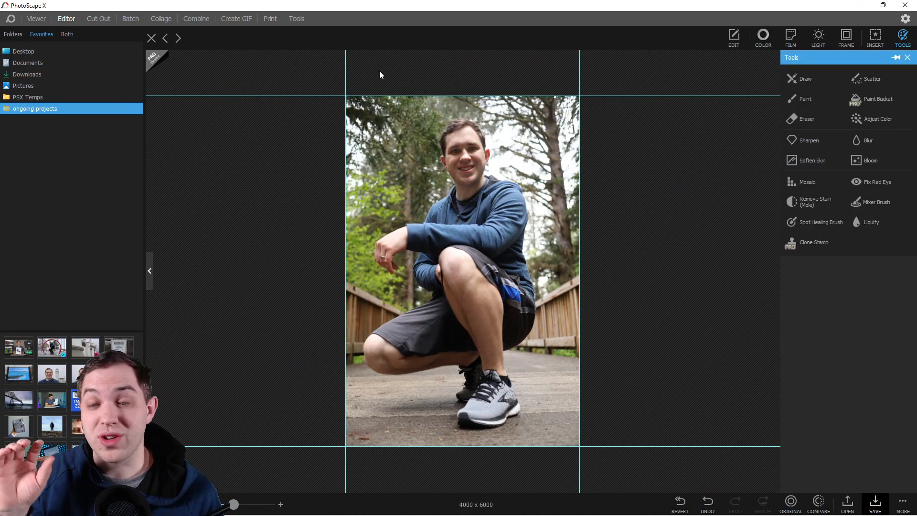
Step: Close the edited photo without saving and load the photo of the man seen from behind into Cut Out
click(152, 38)
click(460, 269)
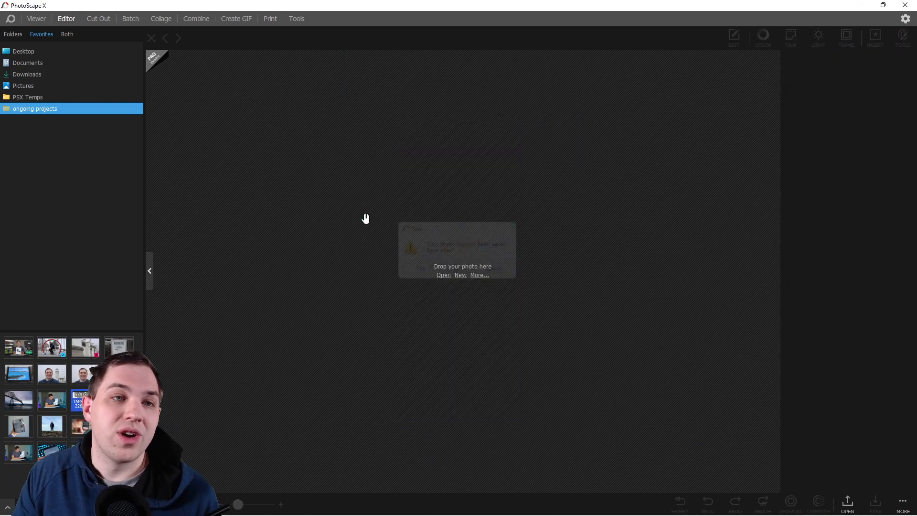
click(105, 18)
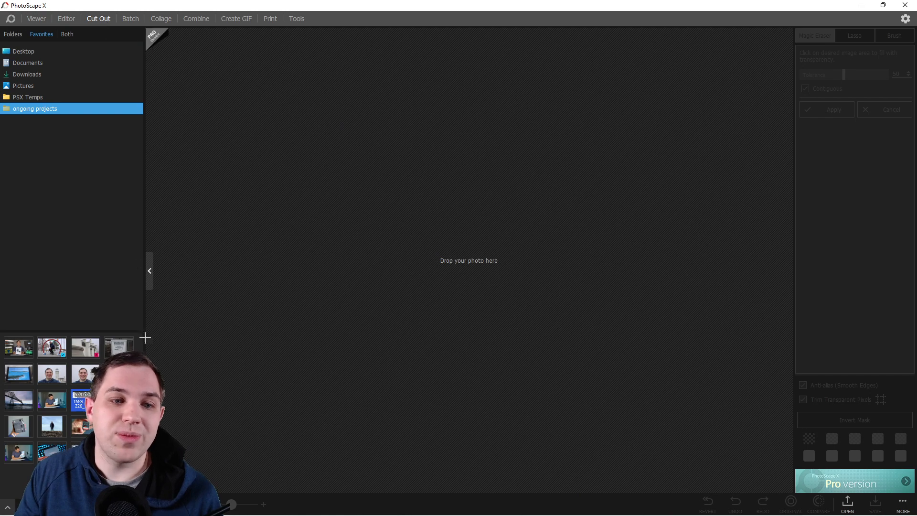
drag(51, 426, 361, 219)
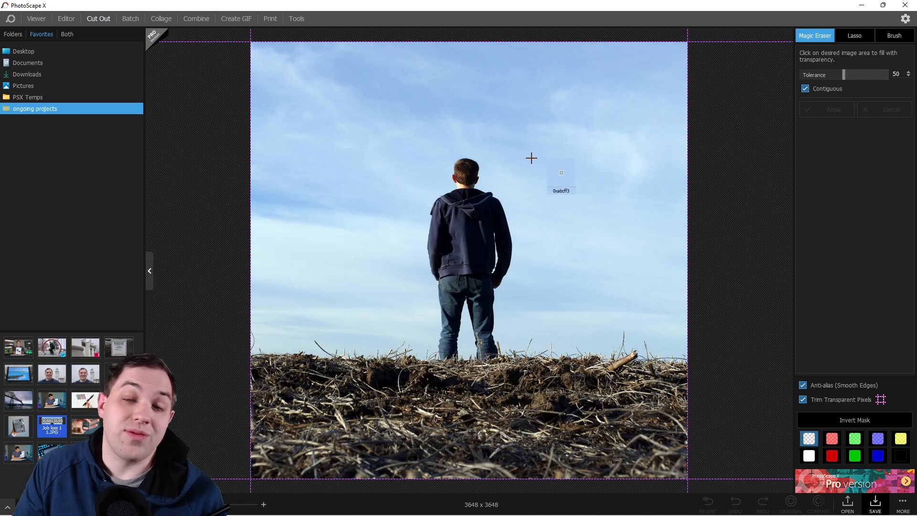
Step: Make the sky around the man transparent with the Magic Eraser, including the stray cloud patches and the gap between his legs
click(346, 127)
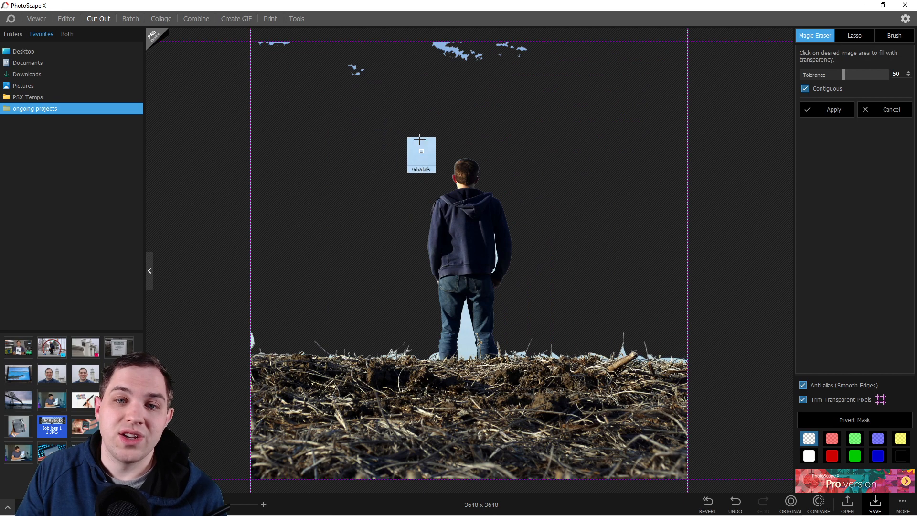
click(892, 38)
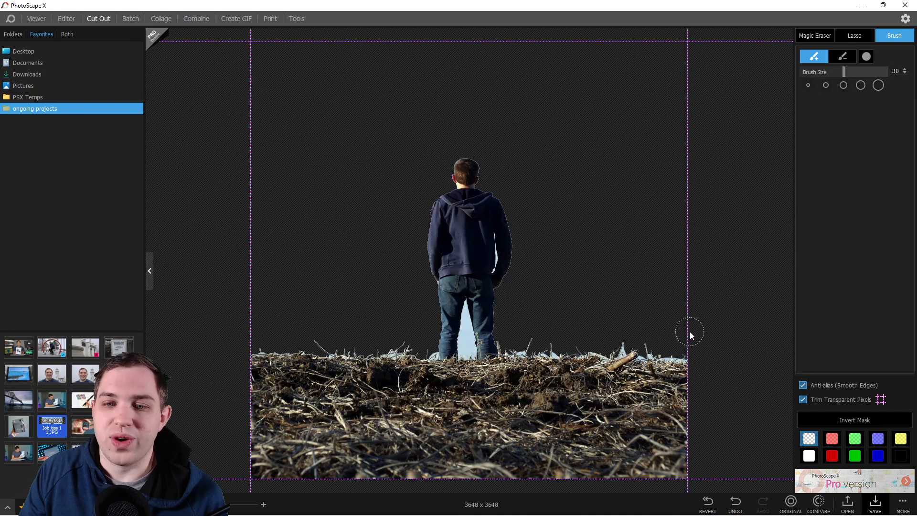
click(815, 35)
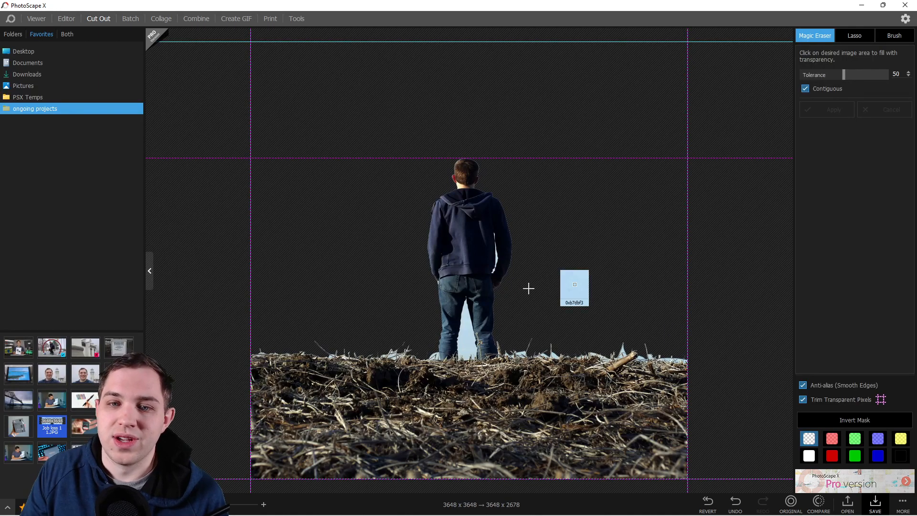
click(459, 337)
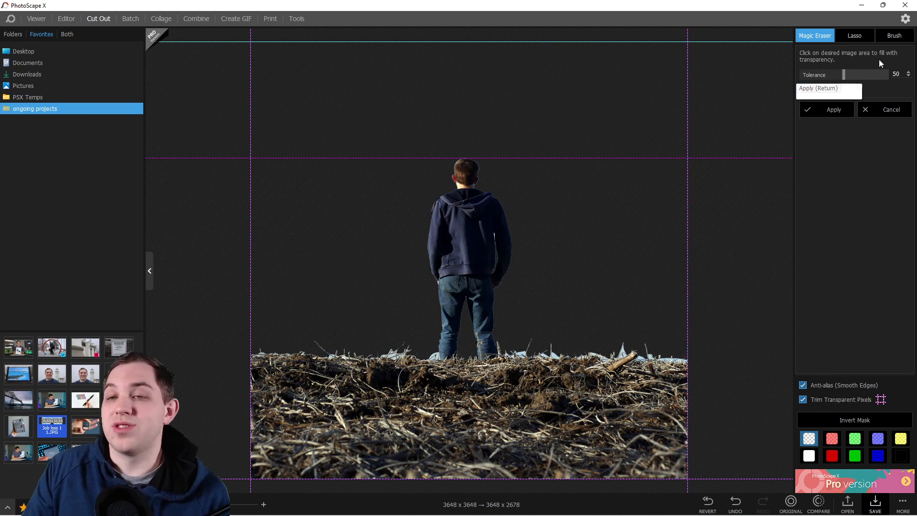
Step: Restore a diagonal patch of sky beside the man with the Brush, and erase it again with the Magic Eraser
click(893, 36)
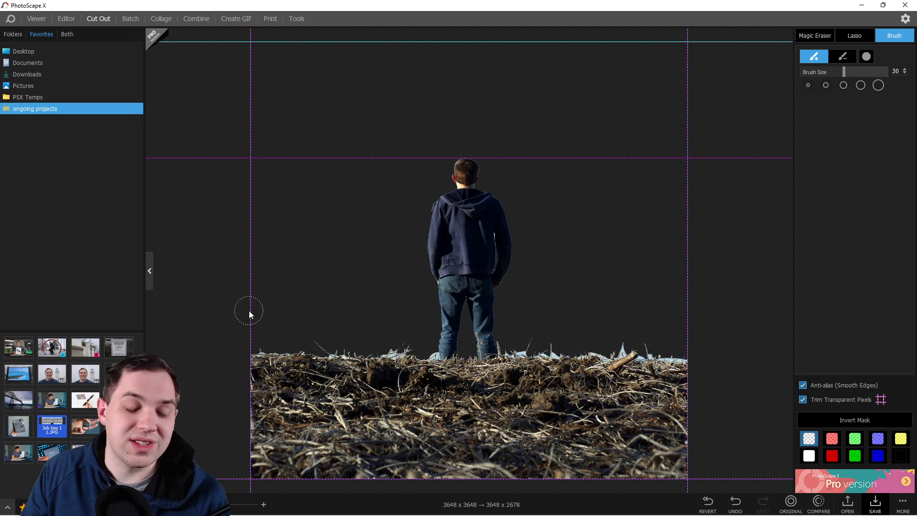
mouse_move(273, 214)
mouse_down()
mouse_move(308, 210)
mouse_move(328, 258)
mouse_move(364, 287)
mouse_up()
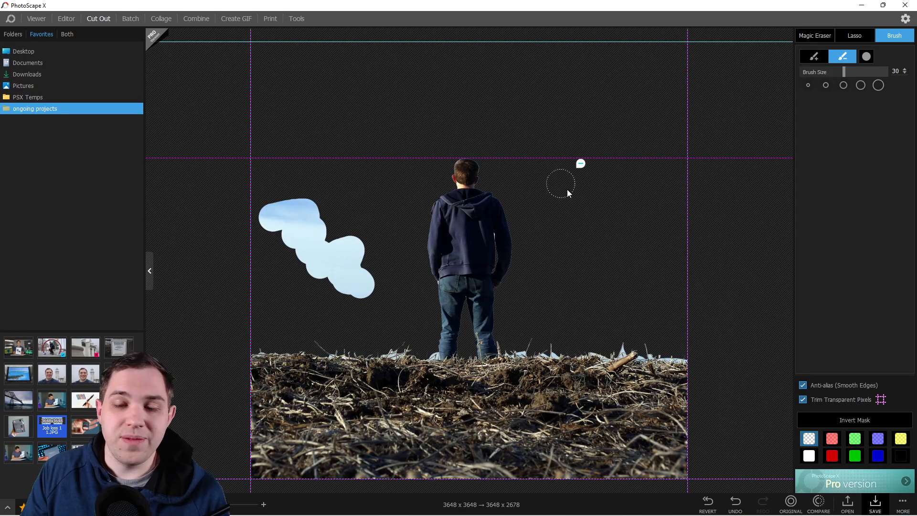
click(814, 35)
click(290, 237)
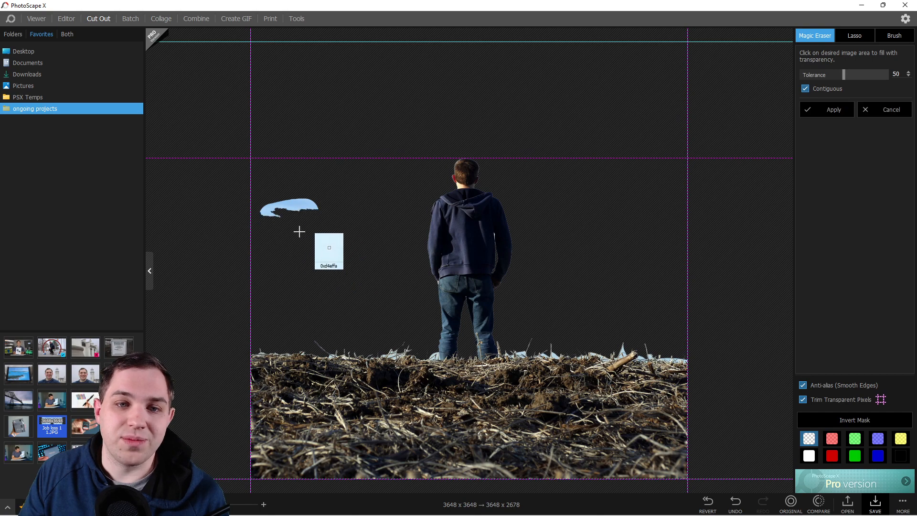
click(294, 207)
Step: Copy the cut-out image to the clipboard and open IMG_3397.JPG in the Editor
right_click(457, 290)
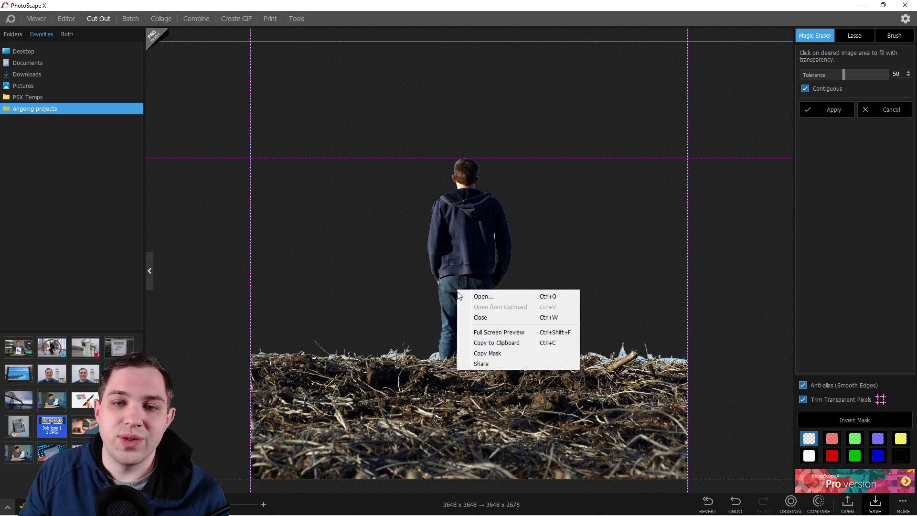
click(497, 343)
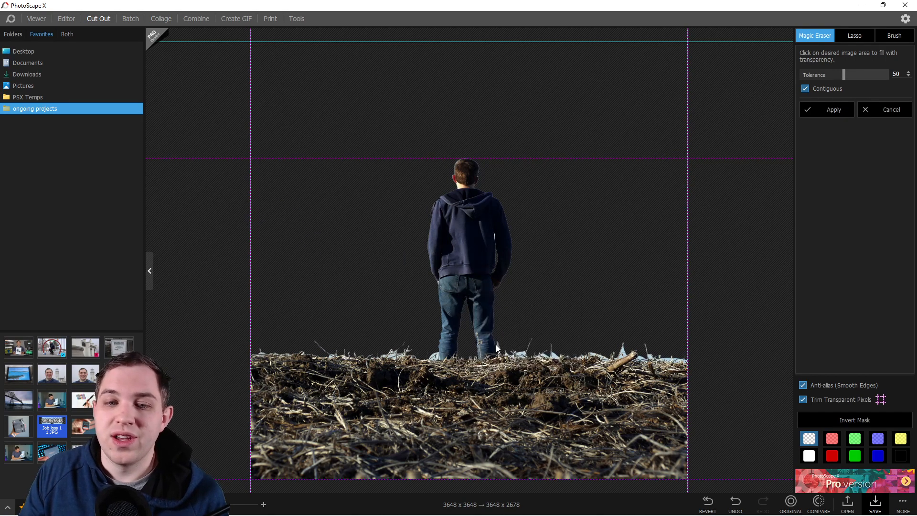
click(67, 20)
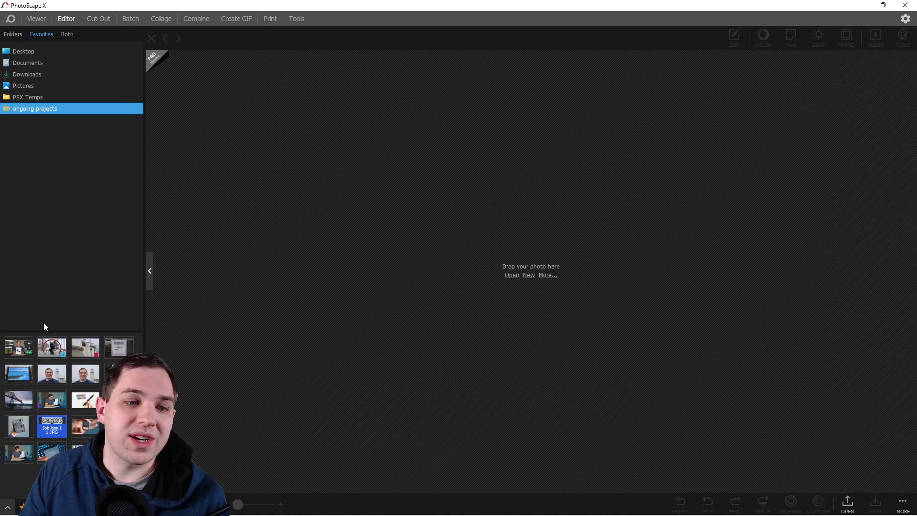
double_click(19, 369)
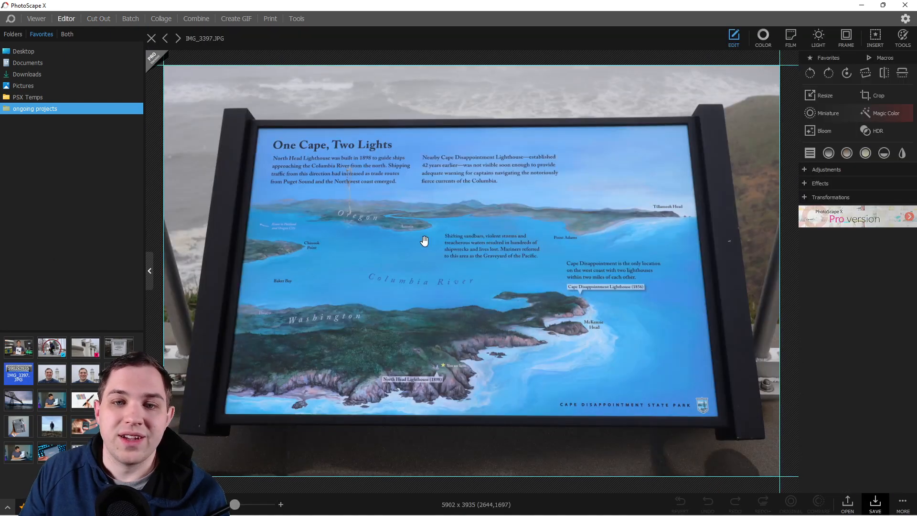
Step: Paste the copied cut-out as an image object onto the lighthouse sign photo
right_click(377, 236)
click(875, 36)
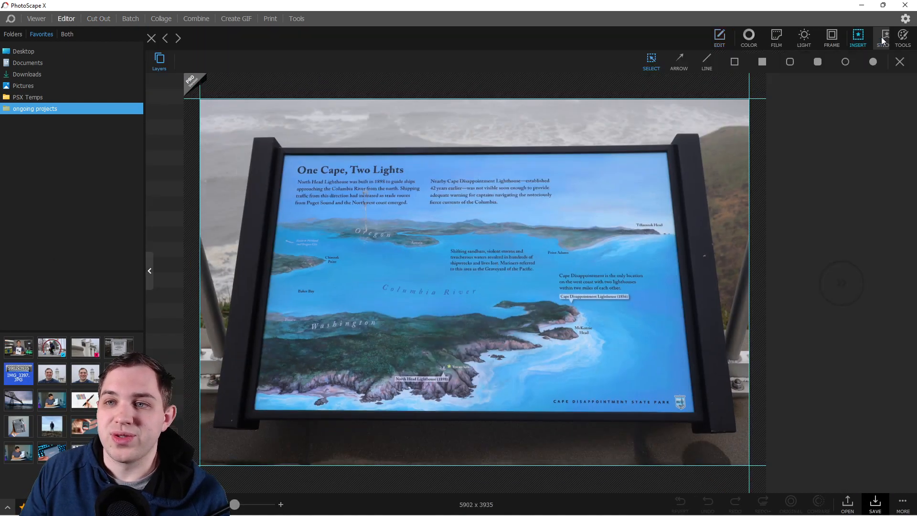
right_click(282, 281)
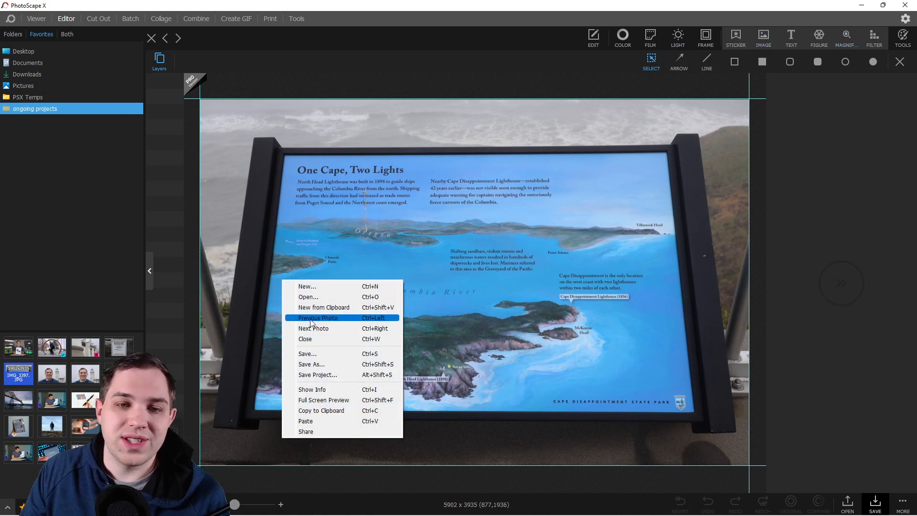
click(315, 421)
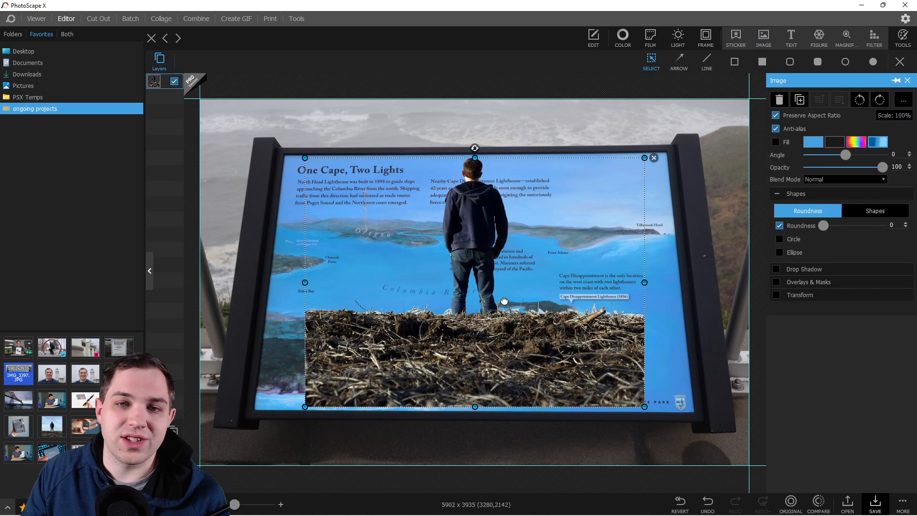
Step: Shrink the pasted cut-out proportionally and place it over the sign's lower-right corner, just inside the photo
drag(504, 281, 641, 375)
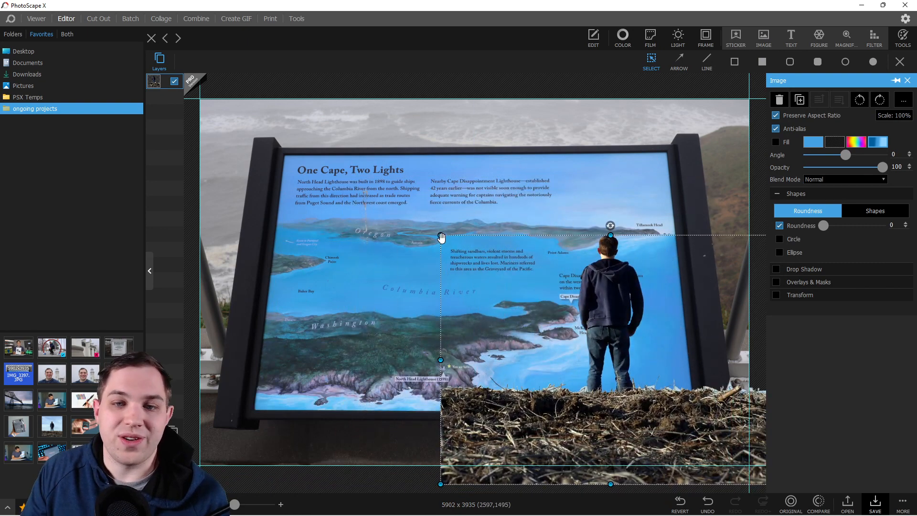
drag(440, 235, 556, 330)
drag(659, 386, 609, 369)
click(513, 356)
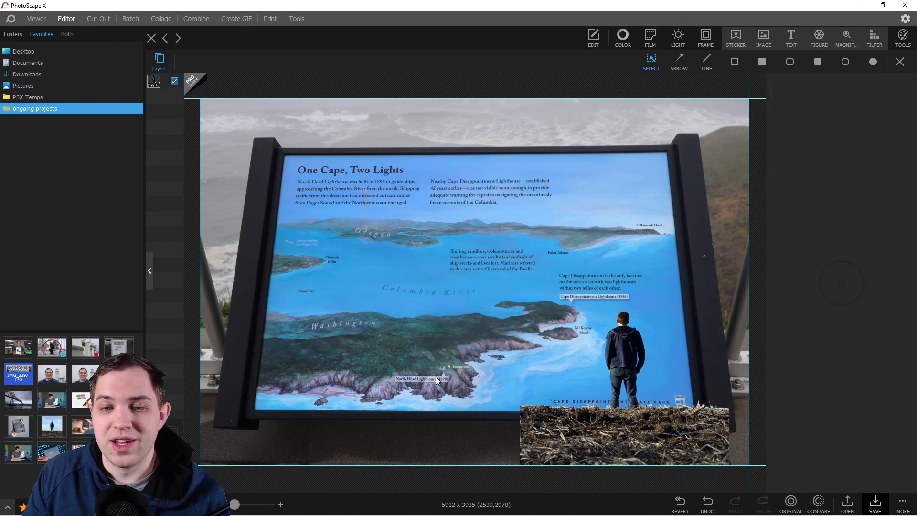
Step: Discard the unsaved sign composite and return to the man's image in Cut Out
click(100, 19)
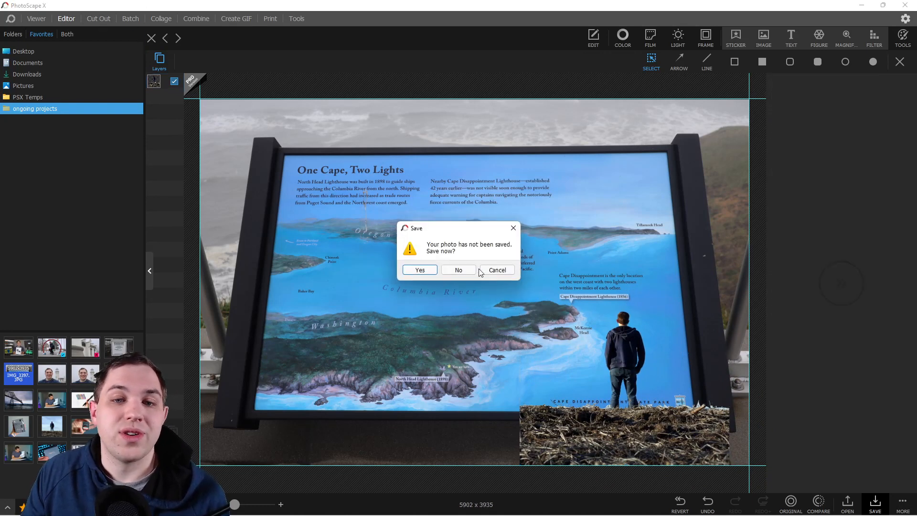
click(466, 271)
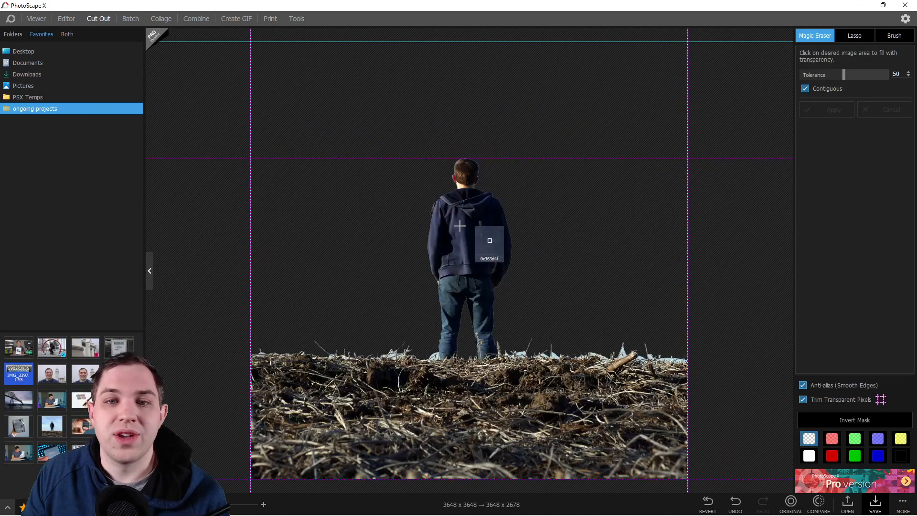
Step: Review the save options for the cut-out image and close them without saving
click(901, 507)
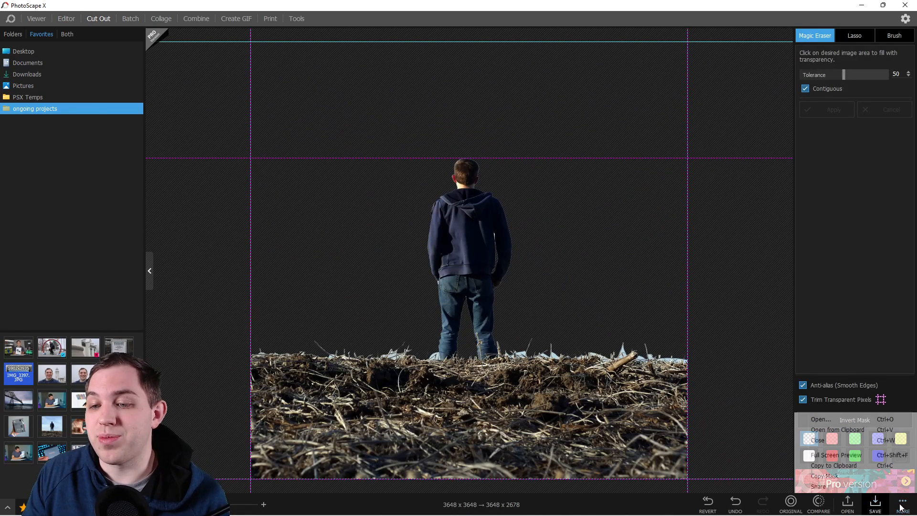
click(877, 502)
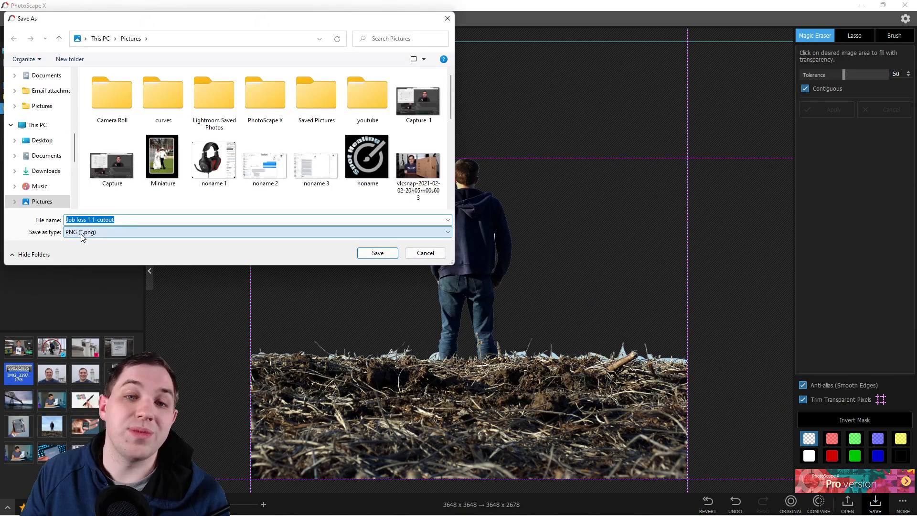
click(425, 253)
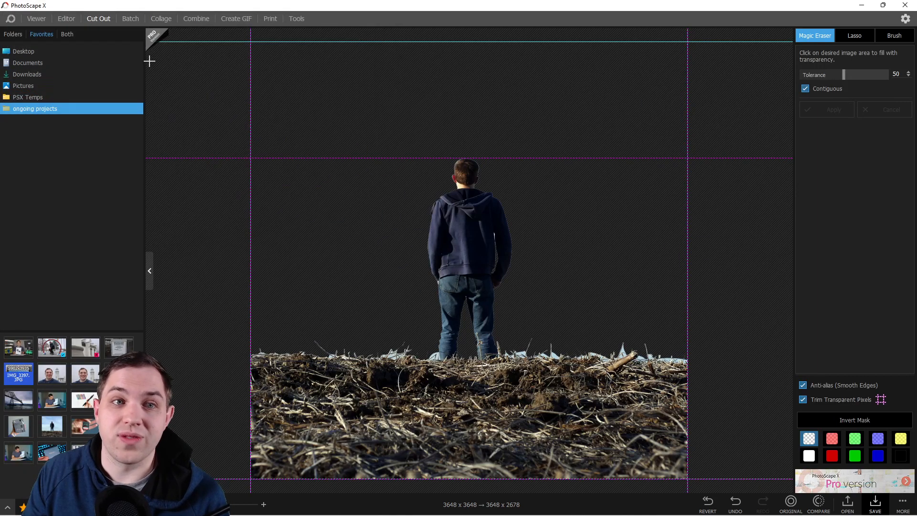
Step: Load the lighthouse selfie, the crouching forest portrait and IMG_4377.JPG into Batch
click(131, 19)
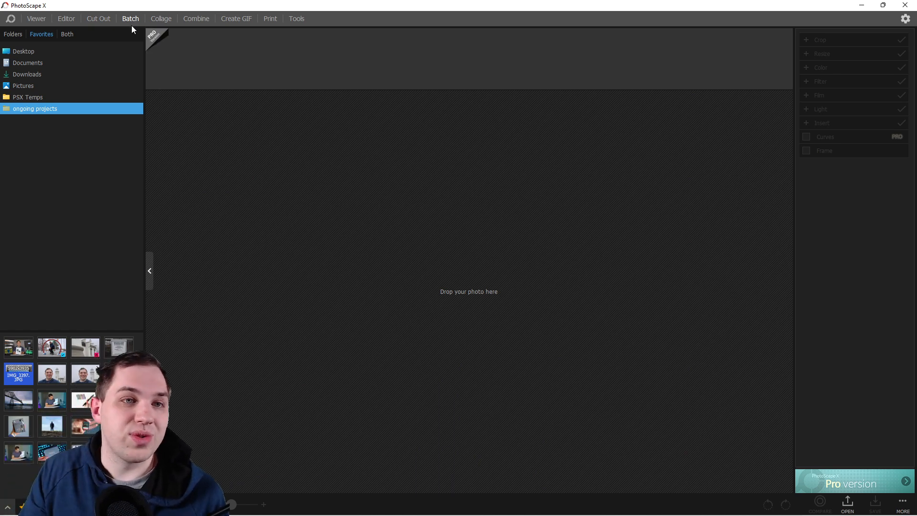
drag(81, 374, 264, 279)
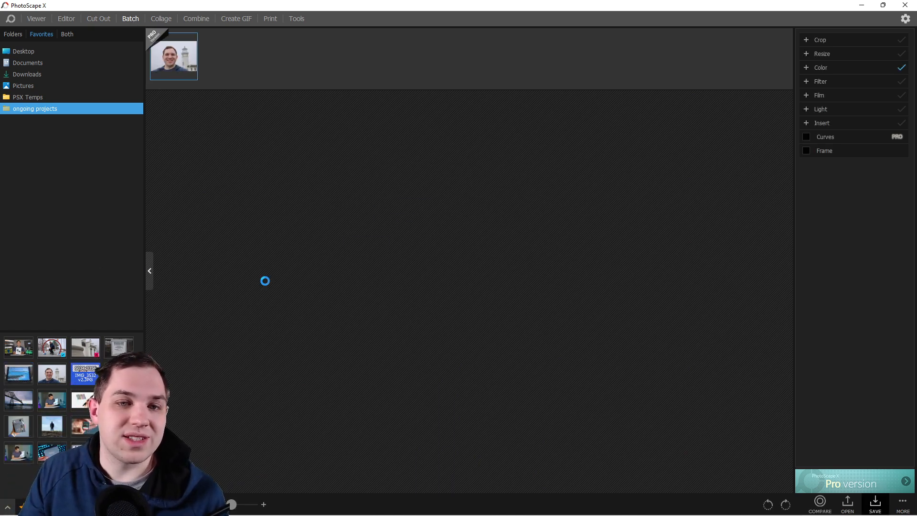
drag(119, 374, 379, 201)
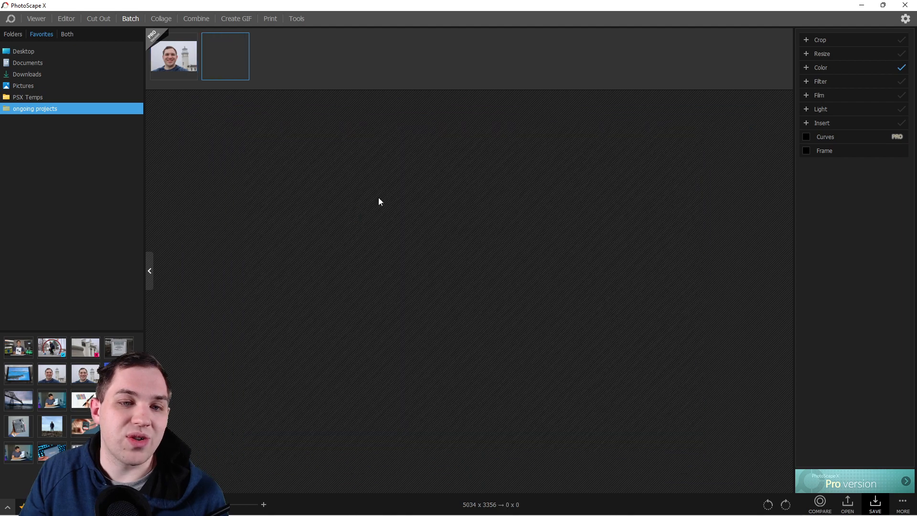
drag(51, 401, 410, 81)
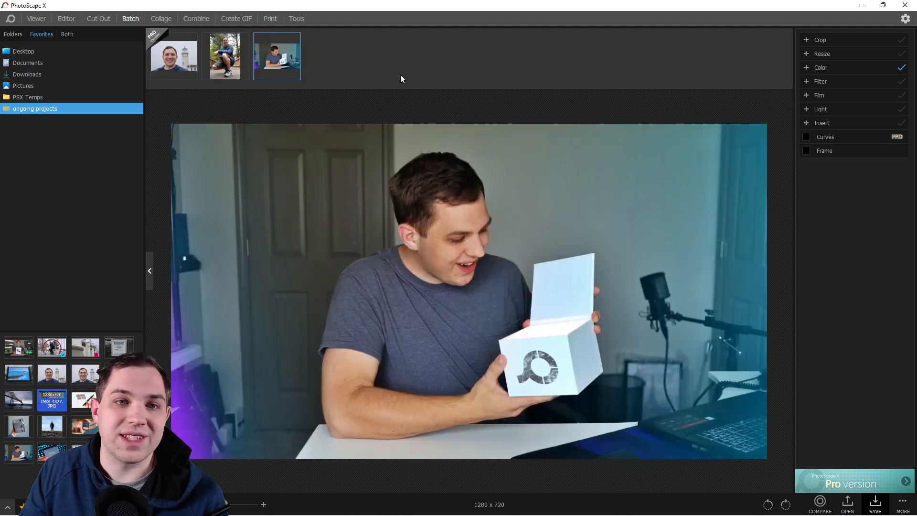
Step: Apply the Kinsfolk film effect to all photos in the batch
click(812, 41)
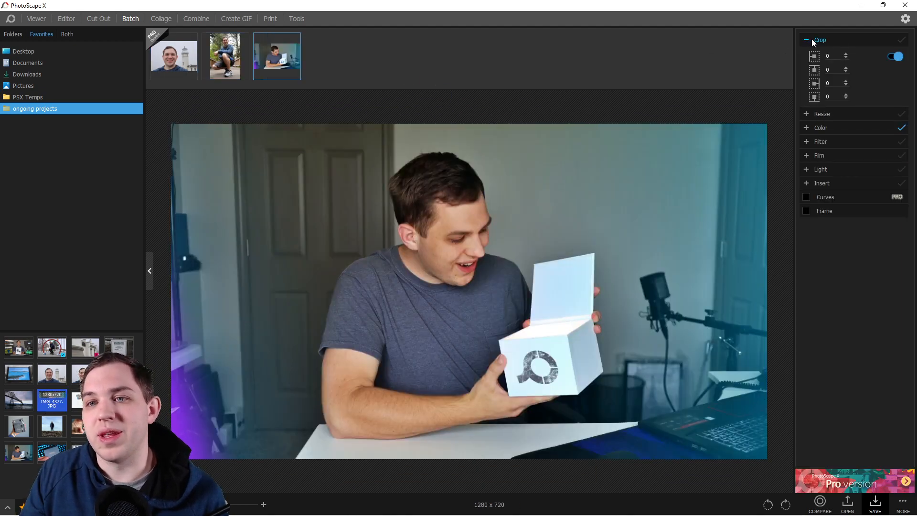
click(808, 157)
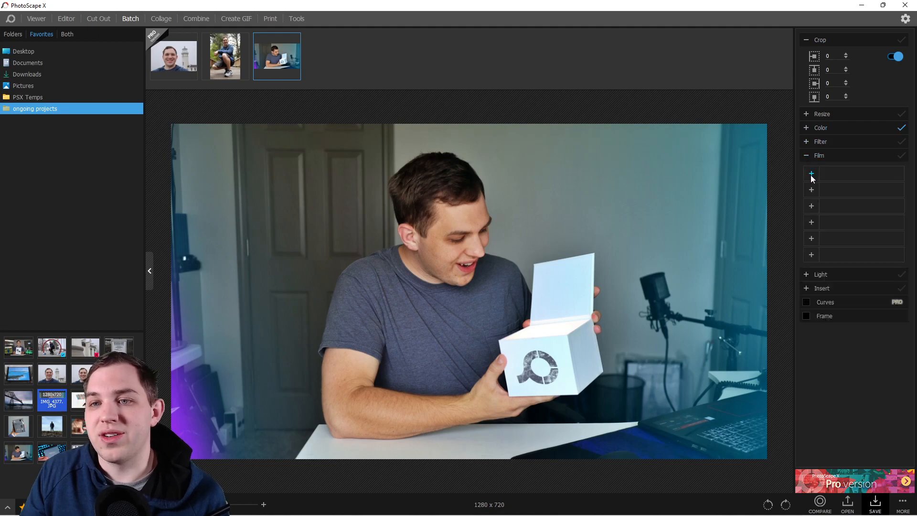
click(812, 175)
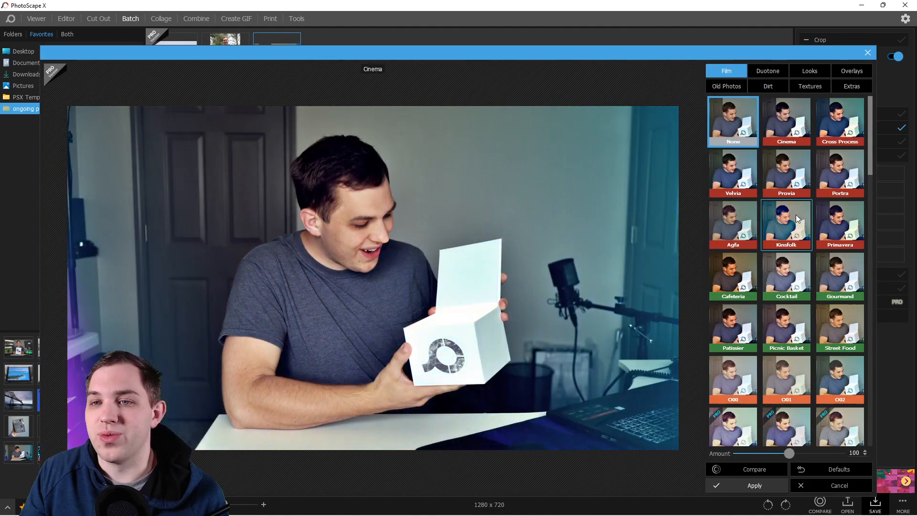
click(797, 218)
click(777, 486)
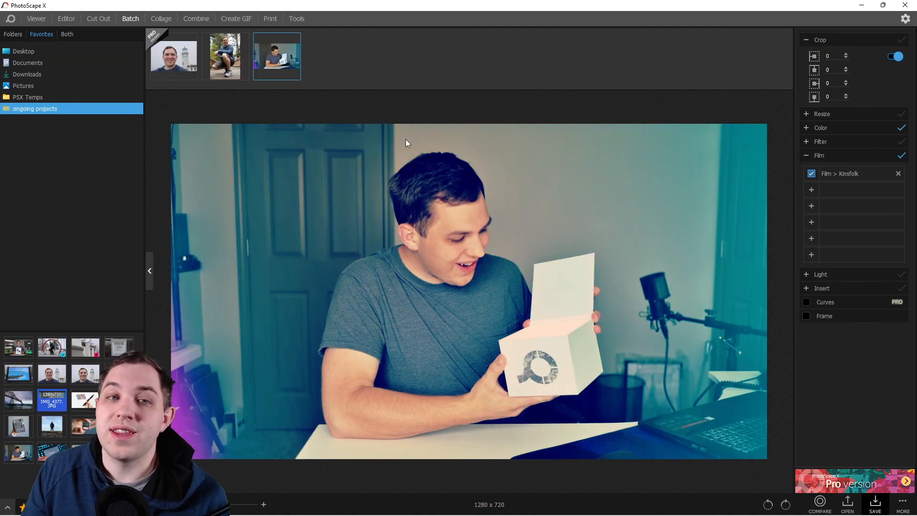
Step: Preview the Kinsfolk effect on each of the batch photos, ending on the box-opening photo
click(241, 58)
click(183, 66)
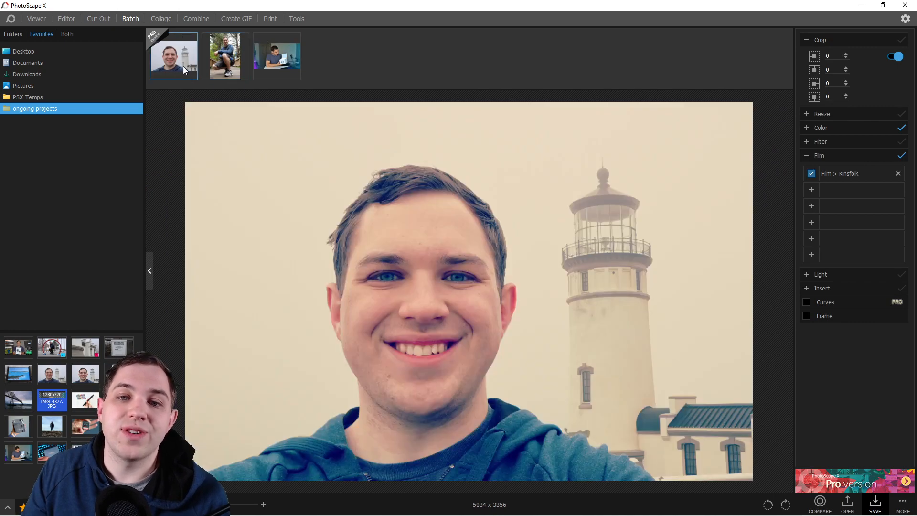
click(288, 65)
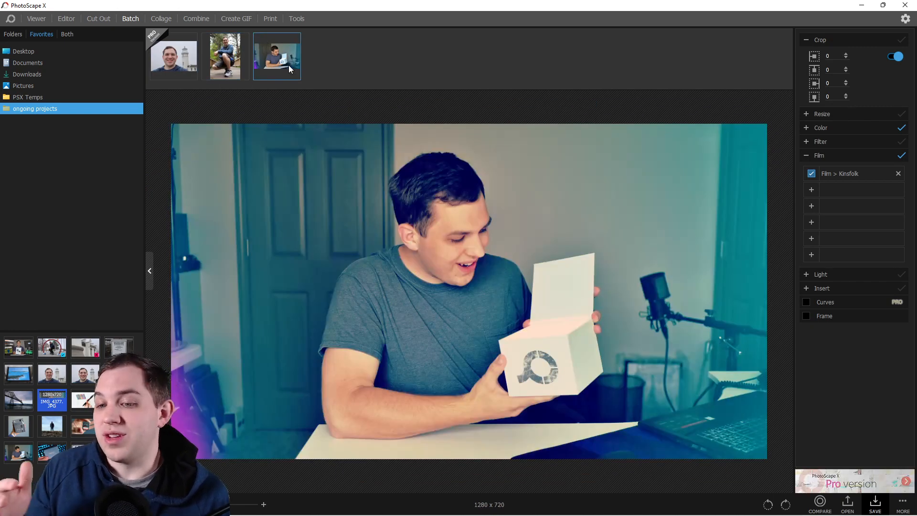
Step: Fill a two-row collage with the lighthouse selfie in the upper cell and the pen photo in the lower cell
click(159, 18)
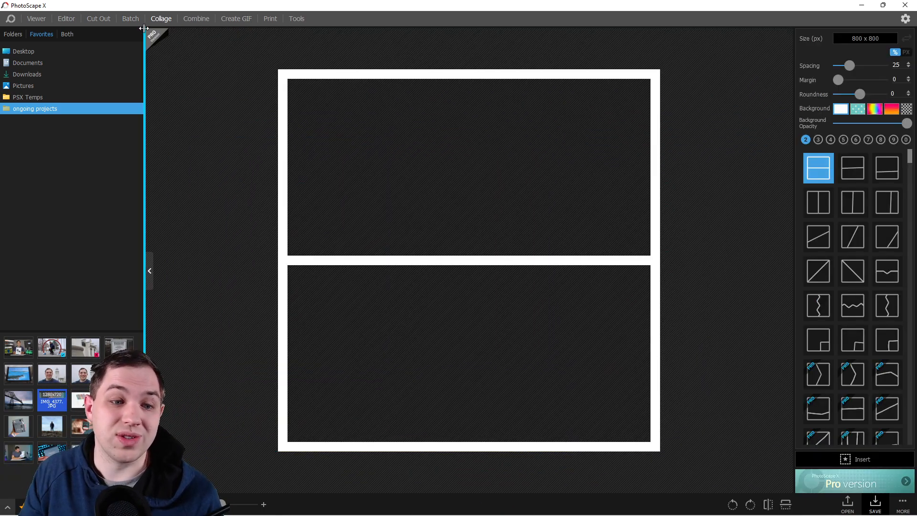
drag(79, 378, 493, 168)
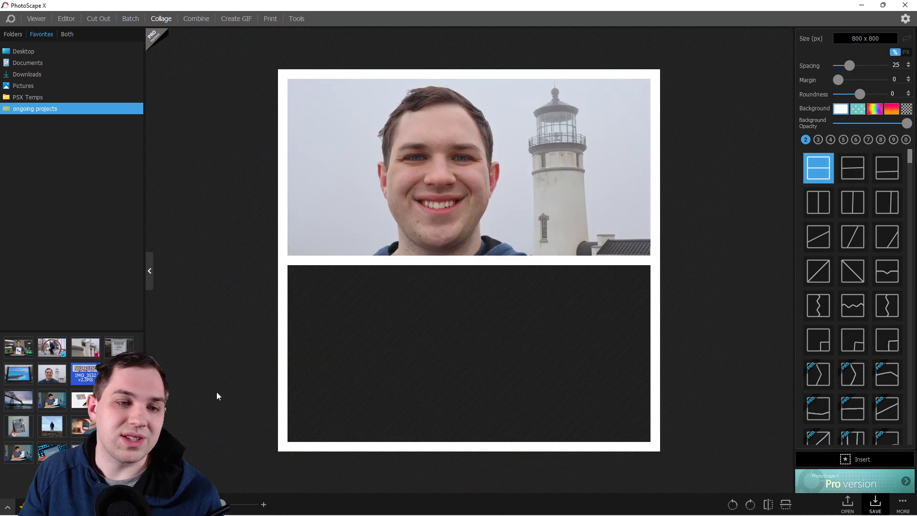
drag(79, 401, 494, 343)
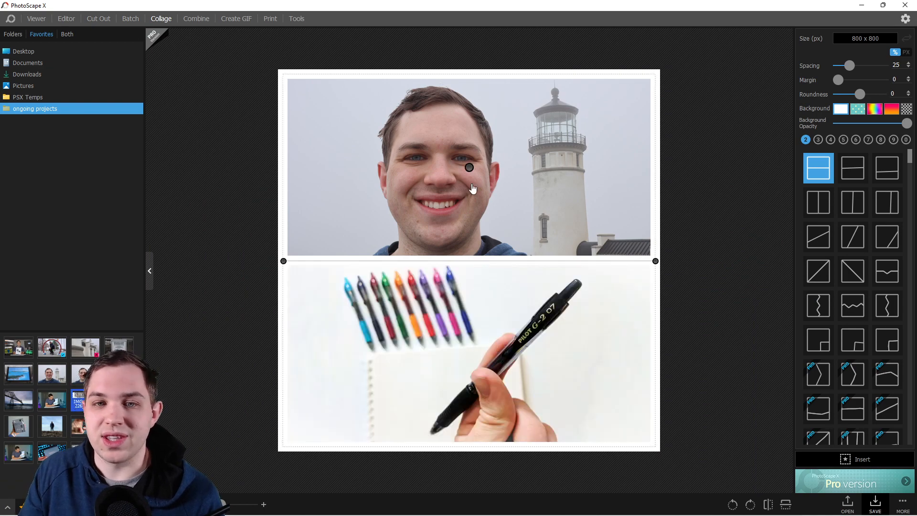
mouse_move(476, 176)
mouse_down()
mouse_move(478, 153)
mouse_move(477, 171)
mouse_up()
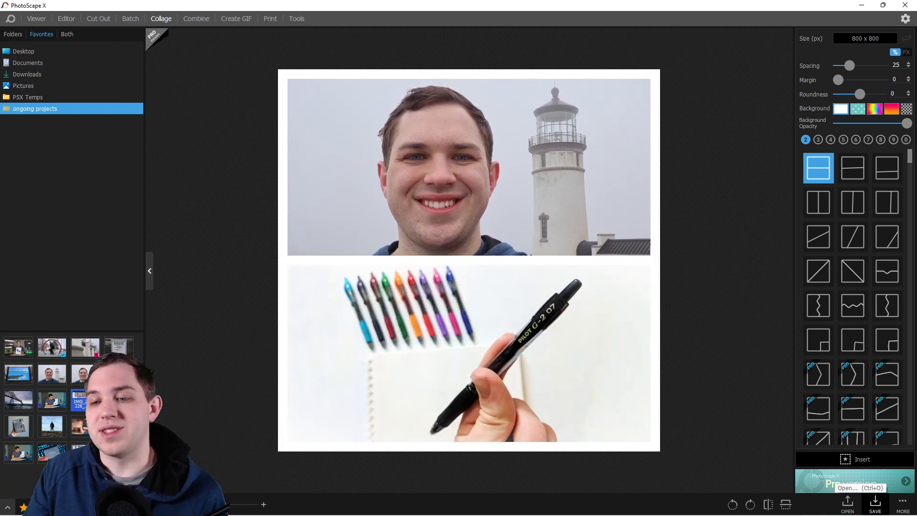
Step: Add both lighthouse selfies, the crouching forest portrait and the pen photo to Combine
click(196, 18)
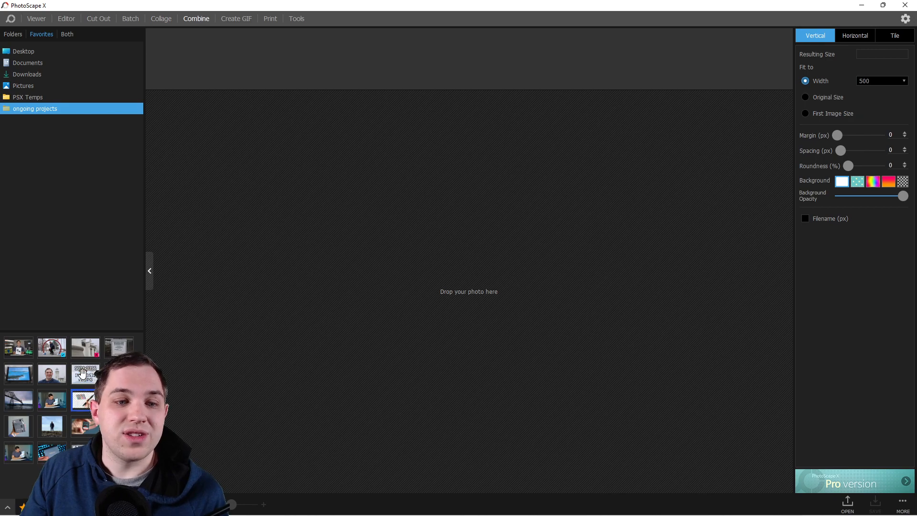
drag(52, 373, 427, 151)
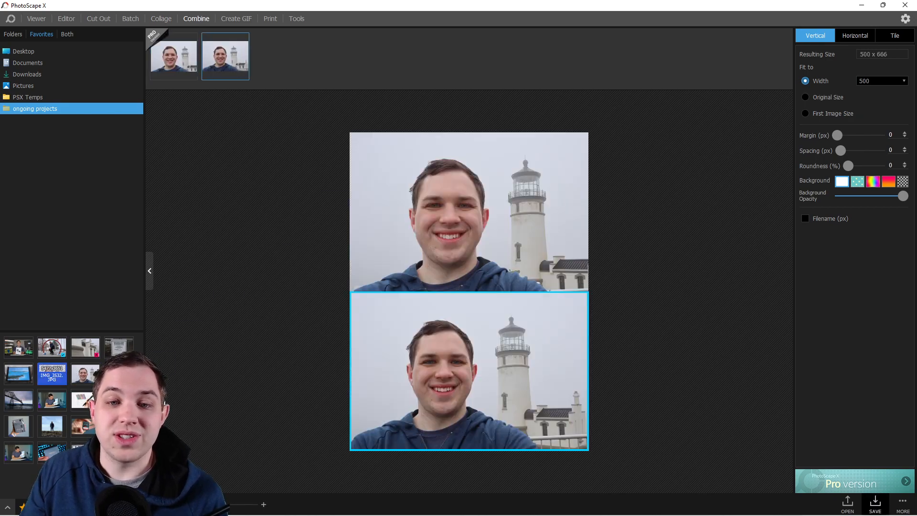
drag(119, 374, 306, 215)
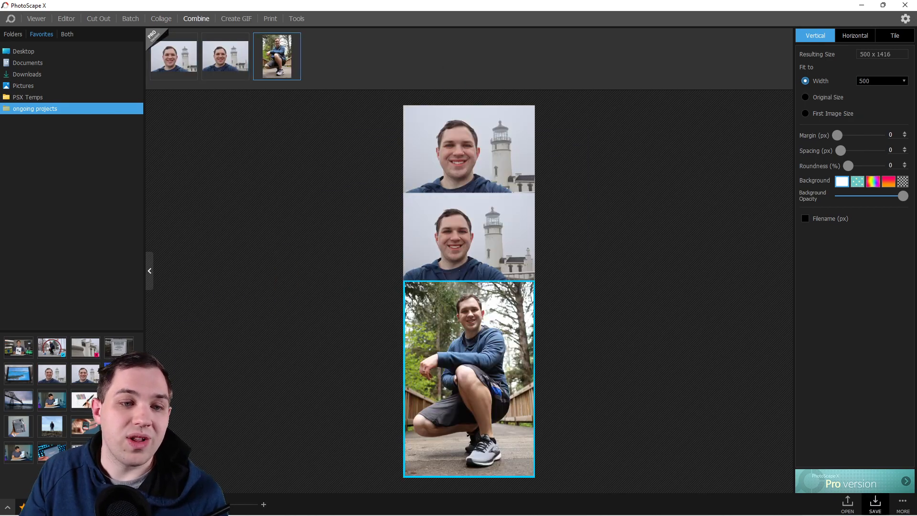
drag(85, 400, 465, 90)
Step: Try the horizontal arrangement for the combined photos and settle on a two-column tile layout
click(856, 38)
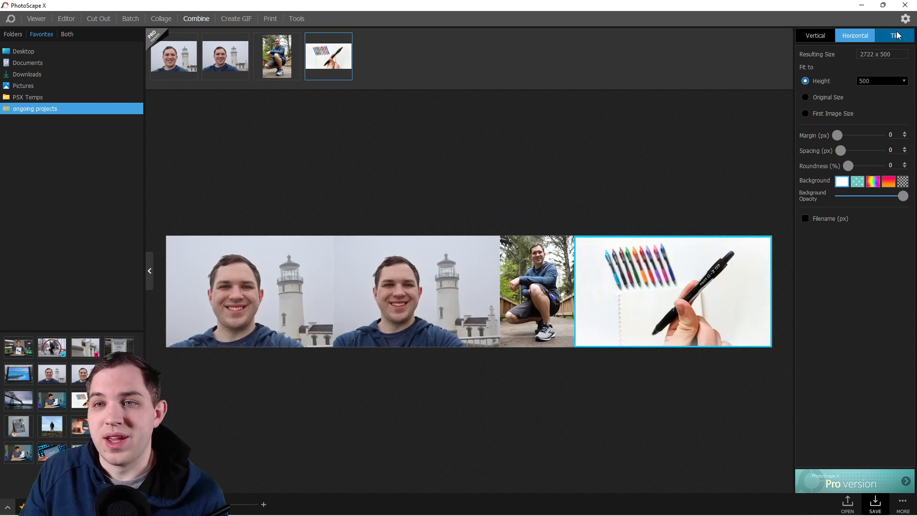
click(895, 36)
click(469, 230)
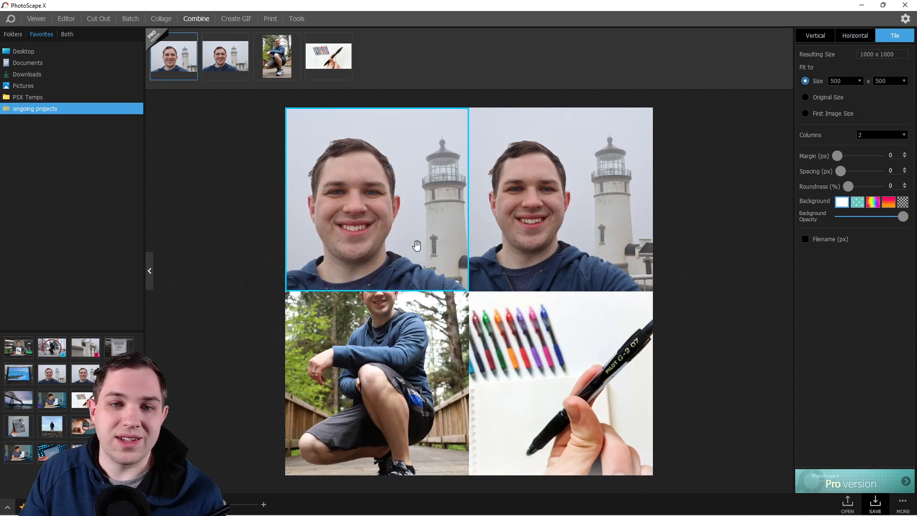
click(416, 390)
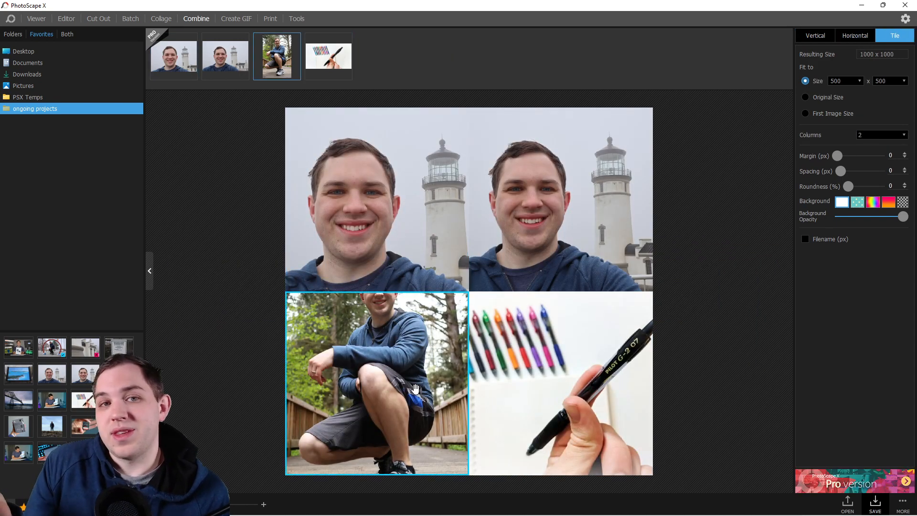
Step: Build an animated GIF from the crouching portrait, the man standing in the field and the phone-on-keyboard photo
click(243, 21)
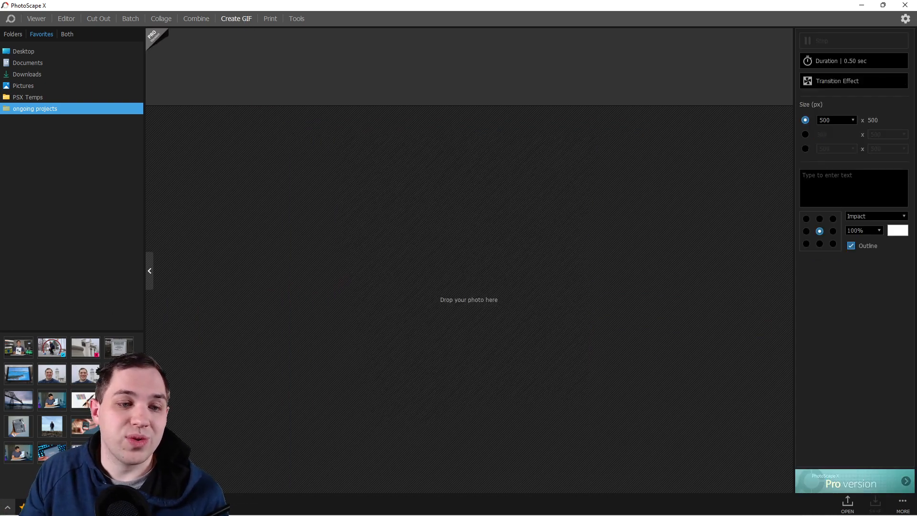
drag(118, 374, 266, 251)
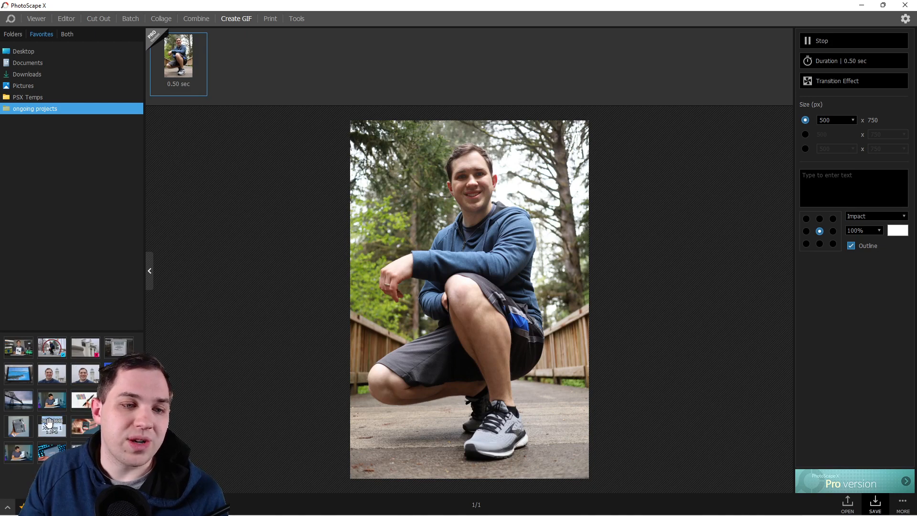
drag(52, 427, 392, 273)
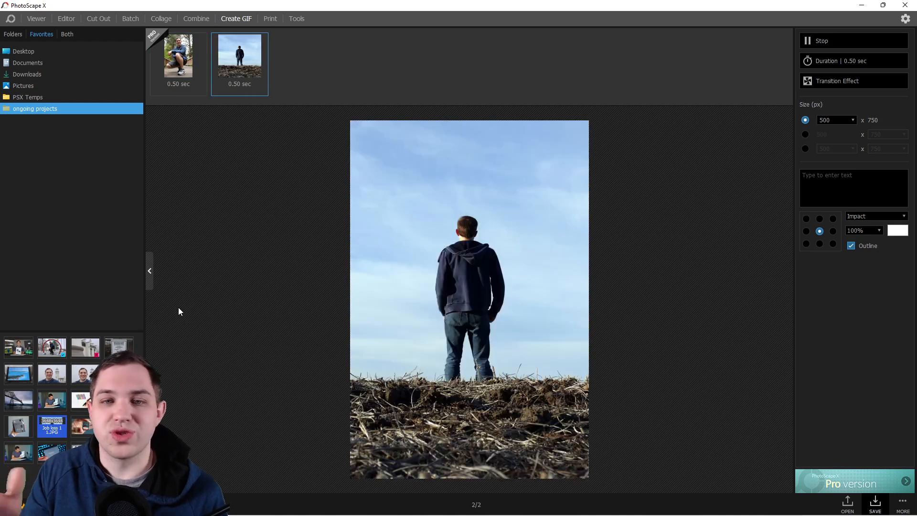
drag(52, 451, 520, 184)
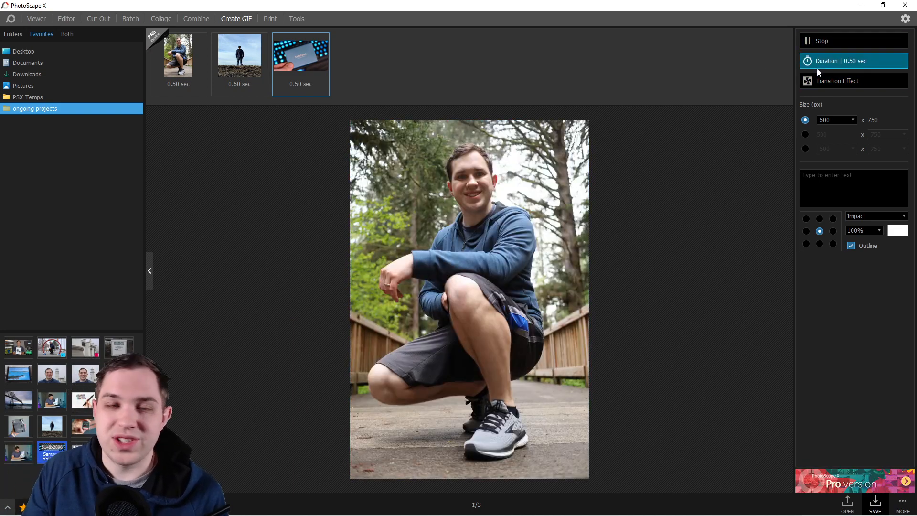
click(853, 37)
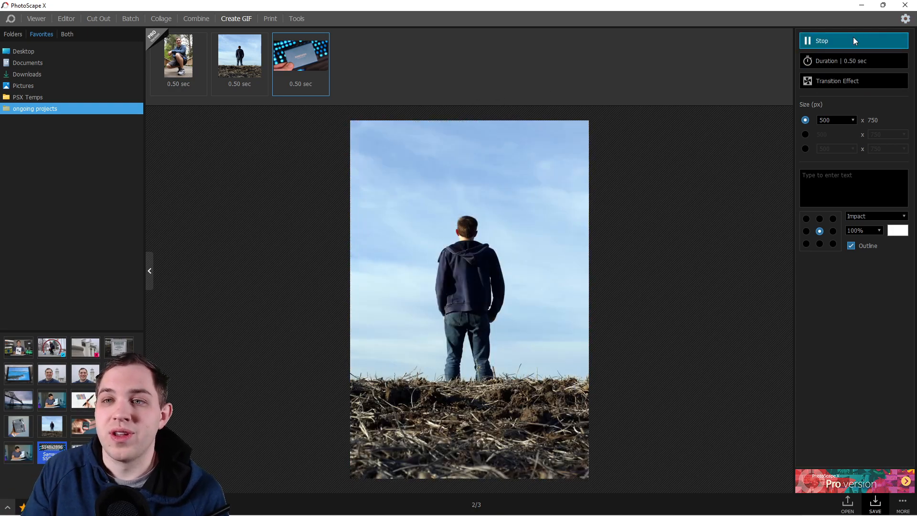
Step: Place the skateboarding photo on a Letter-size portrait page in the Print layout
click(270, 18)
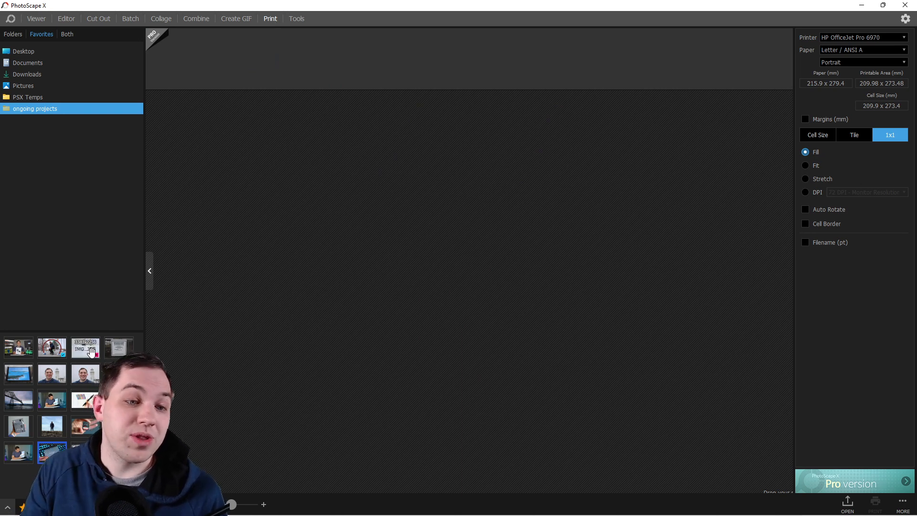
drag(51, 349, 568, 22)
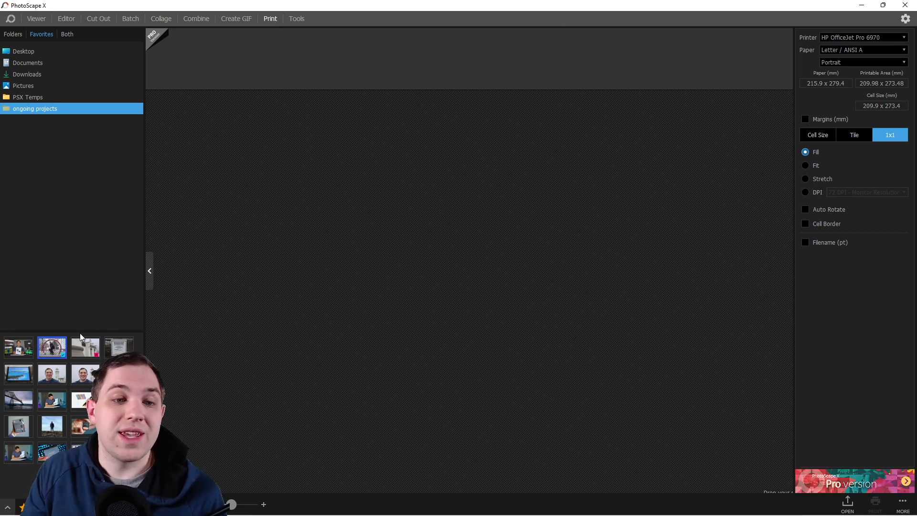
drag(52, 347, 370, 143)
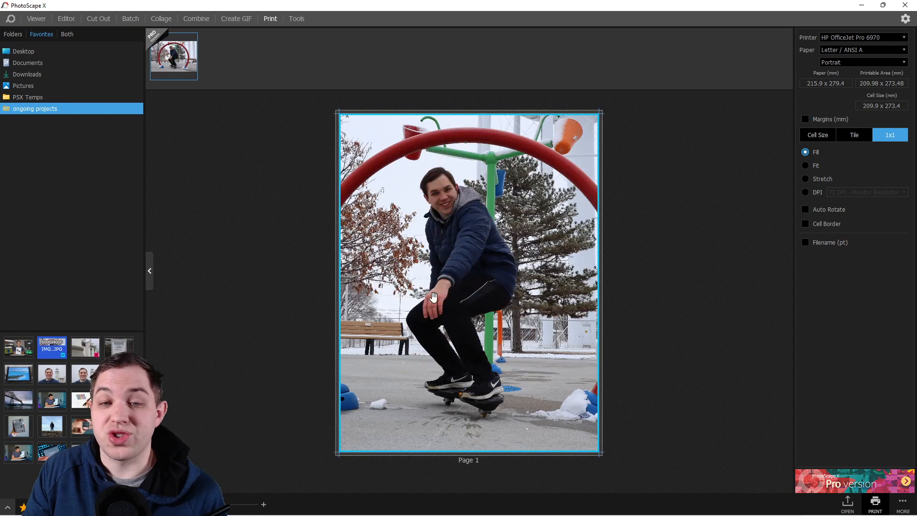
click(670, 258)
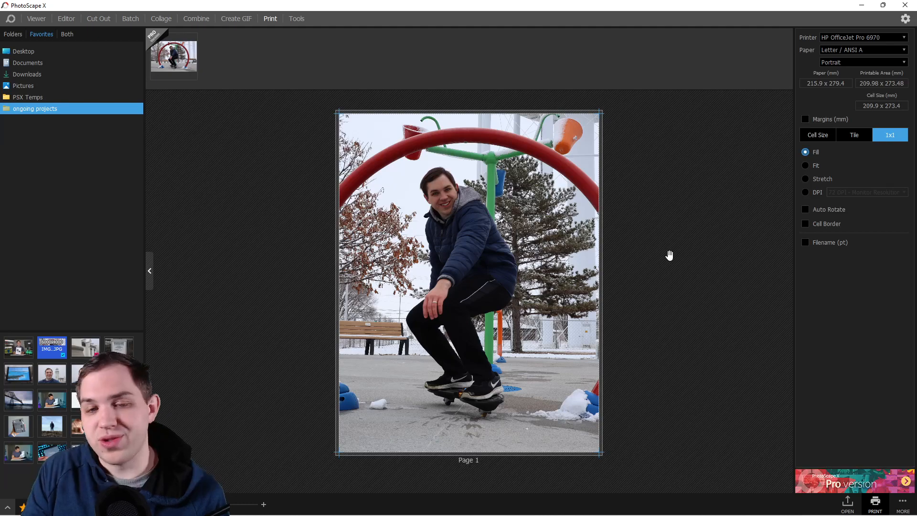
Step: Sample the dark red #5b0b0a from the red playground structure in the photo with the Color Picker
click(301, 20)
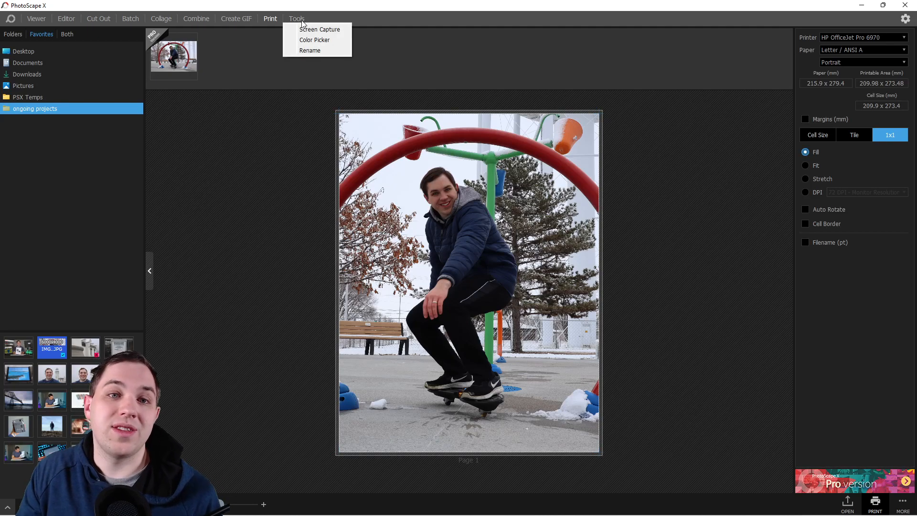
click(321, 39)
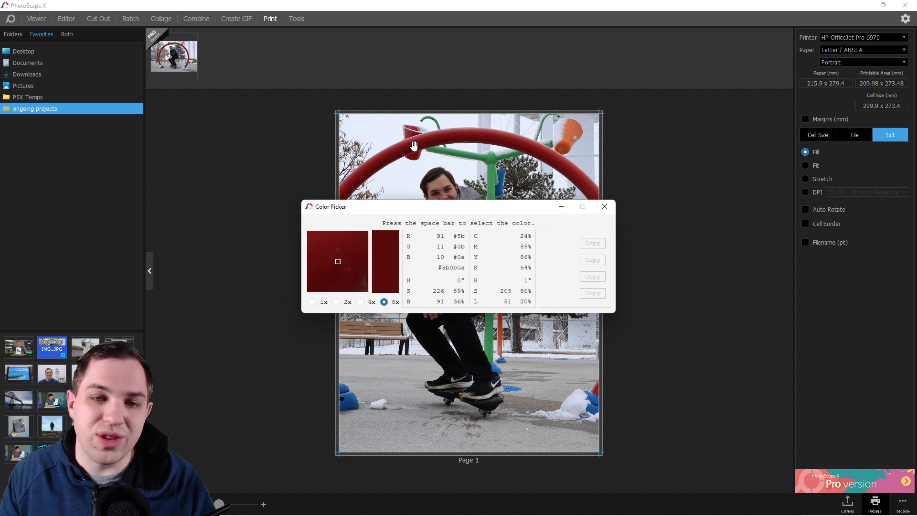
key(space)
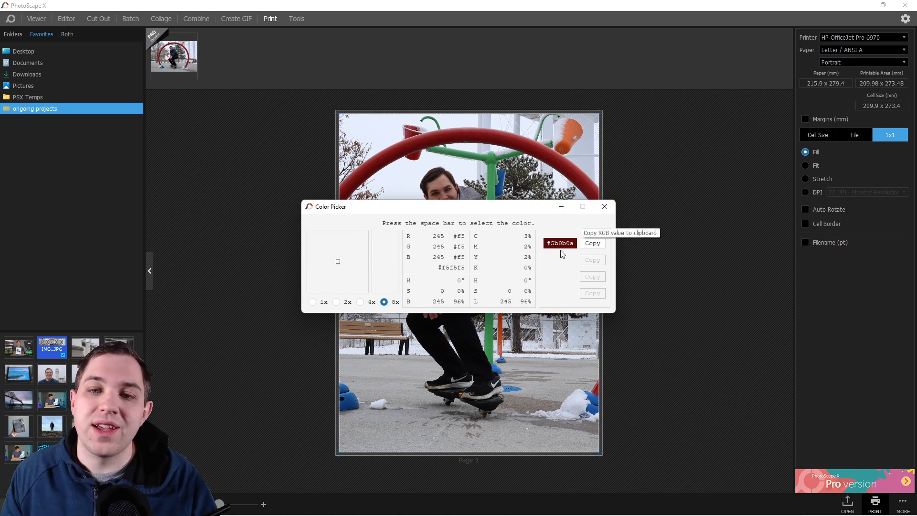
Step: Copy the sampled #5b0b0a color and create a blank 2560 x 1440 px image in the Editor with the pasted color as its background
click(593, 243)
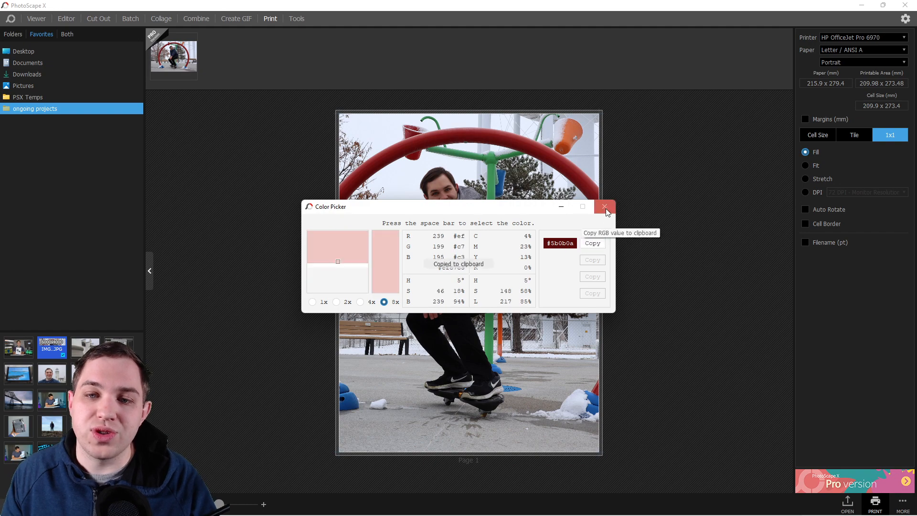
click(605, 206)
click(67, 19)
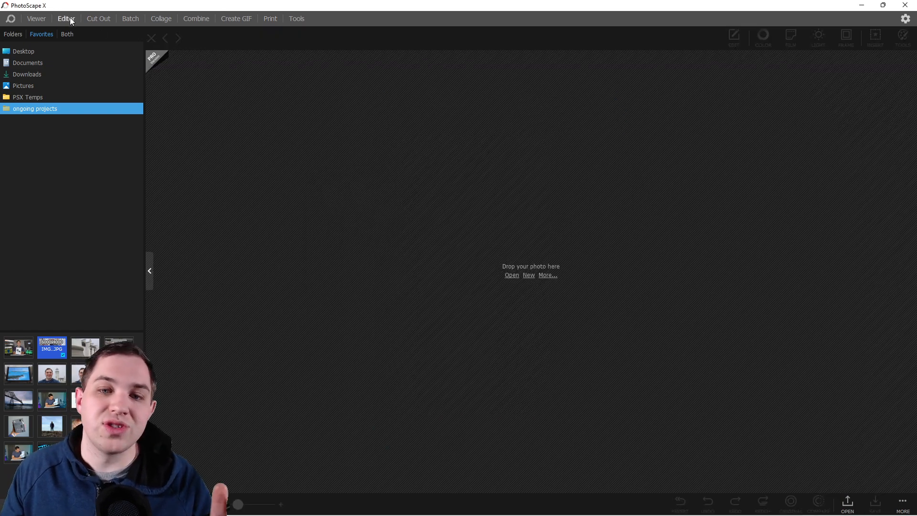
click(526, 275)
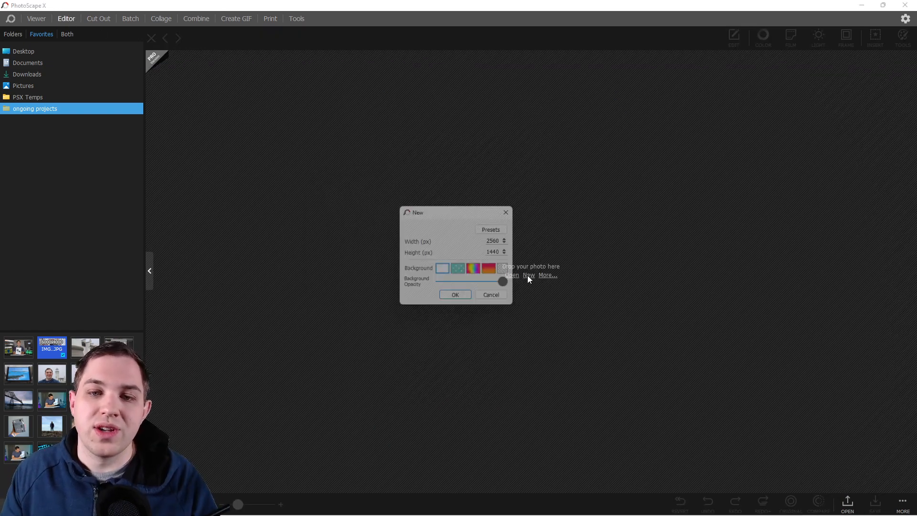
click(443, 271)
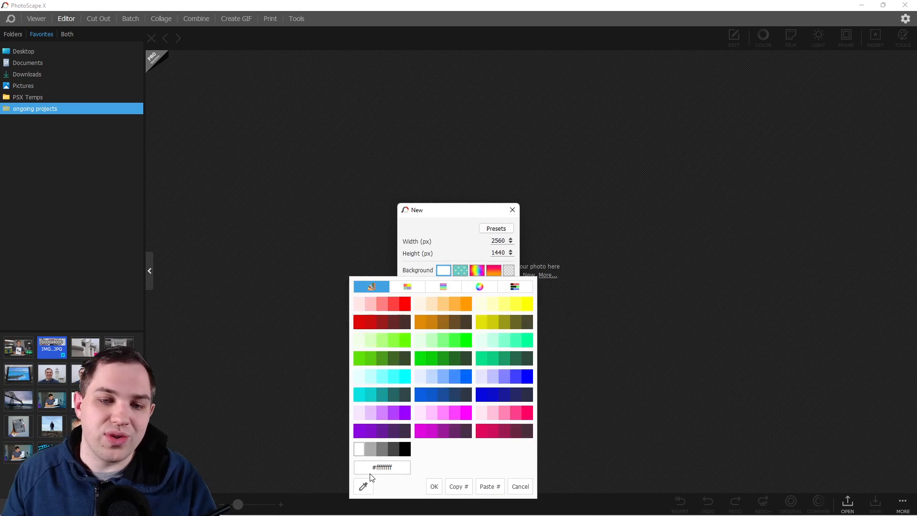
click(489, 486)
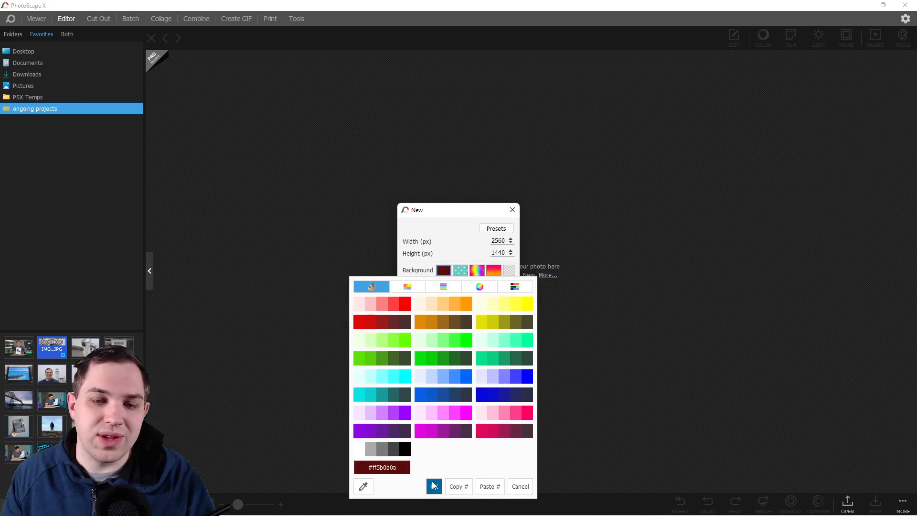
click(434, 486)
click(458, 299)
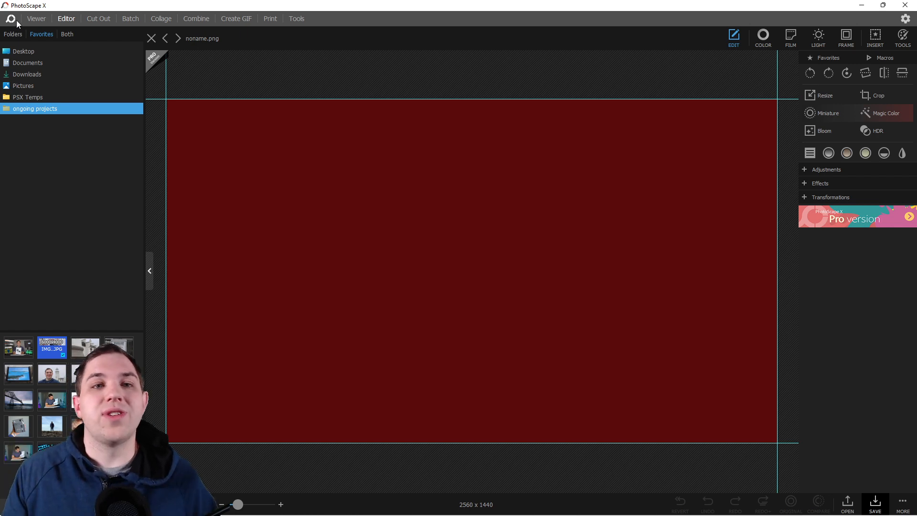
click(807, 504)
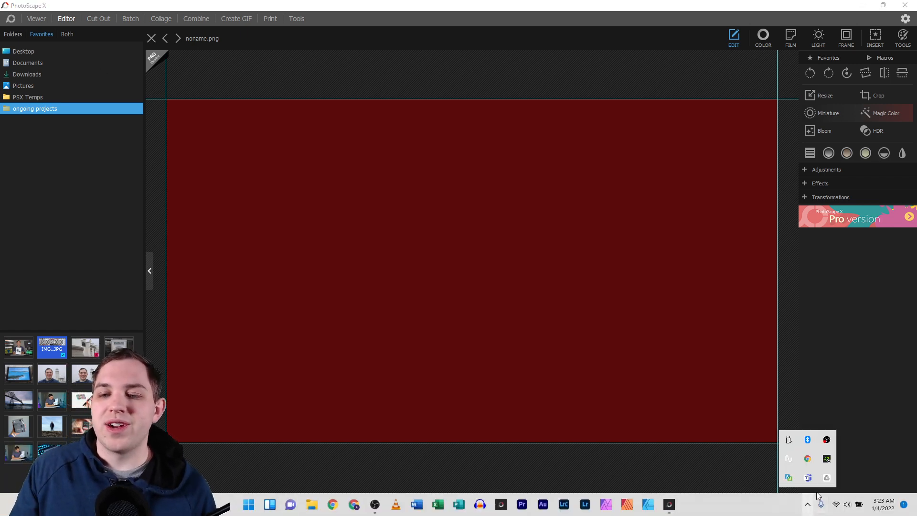
right_click(827, 439)
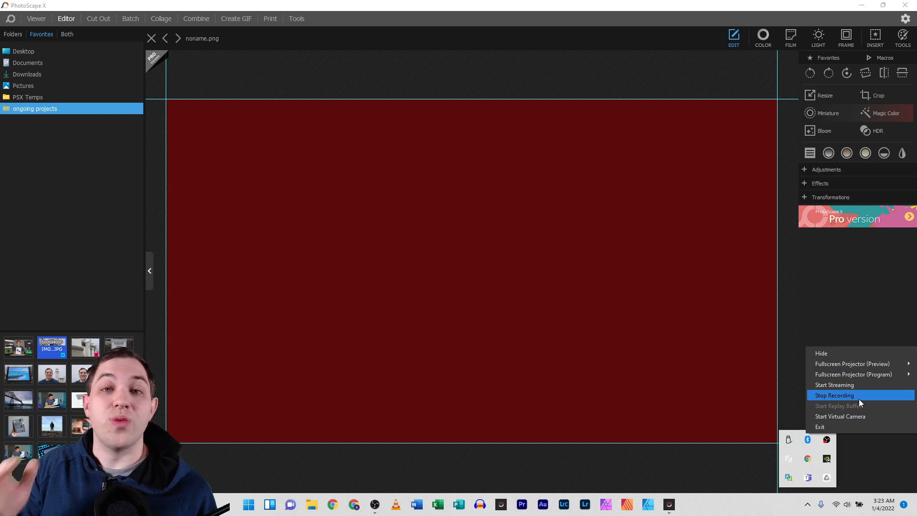